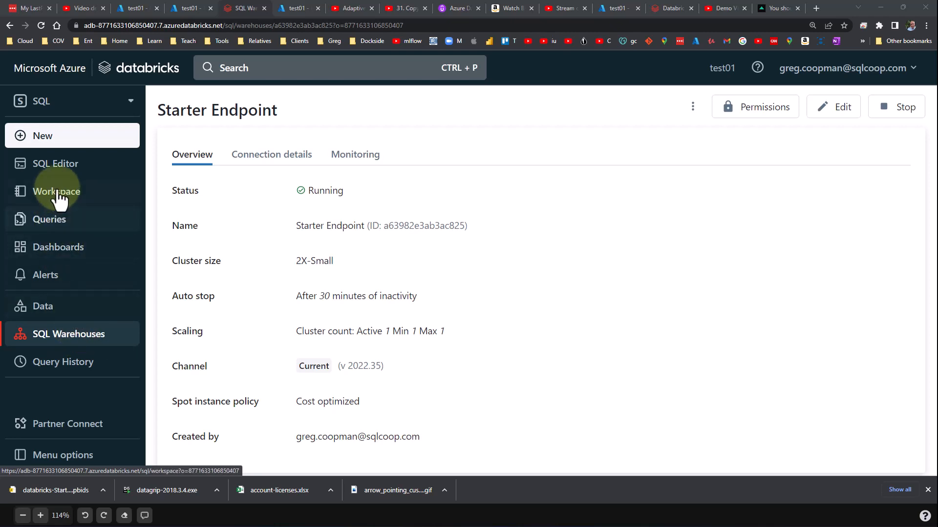
Open the SQL Editor and inspect the catalogs available in the schema browser.
click(57, 170)
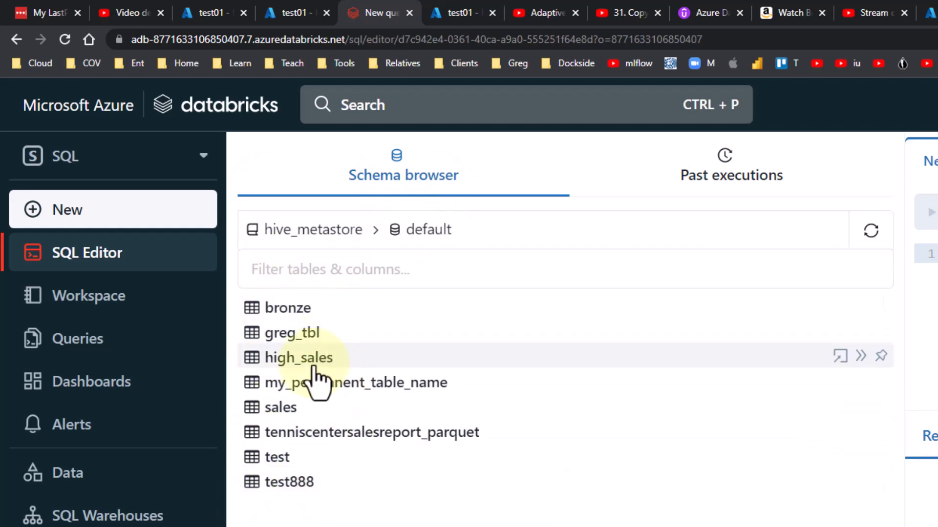
click(324, 245)
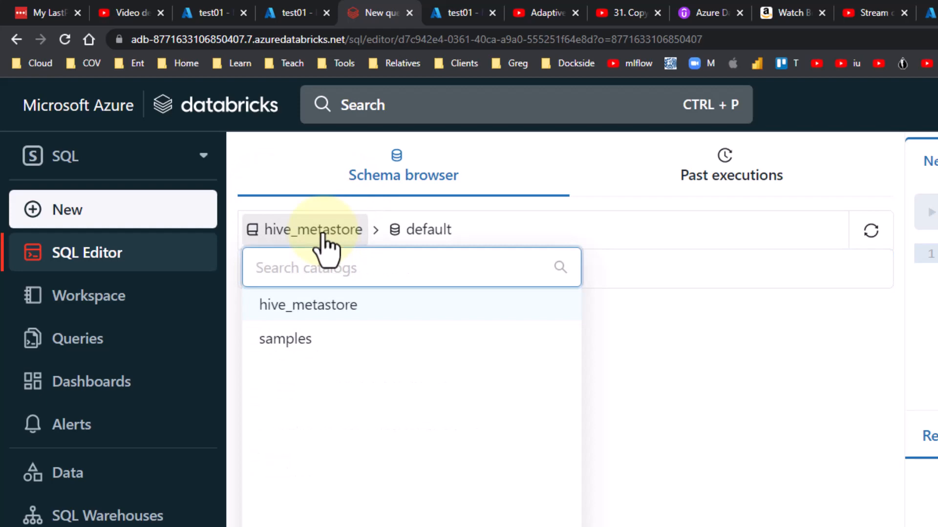
click(323, 235)
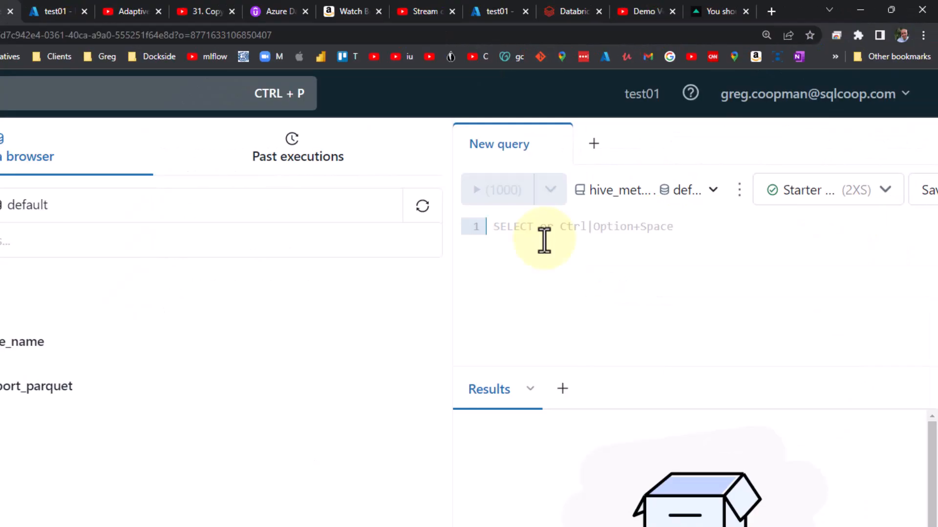
Write and run the query CREATE DATABASE 1_Demo in a new query.
text(CREATE)
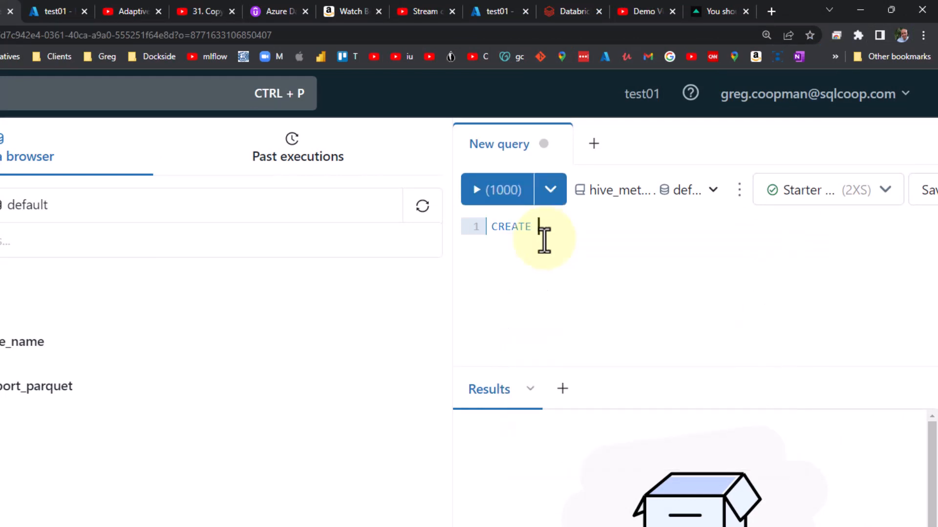
text( DATABASE)
text(1)
text(_)
text(depo)
key(BackSpace)
key(BackSpace)
key(BackSpace)
key(BackSpace)
text(Demo)
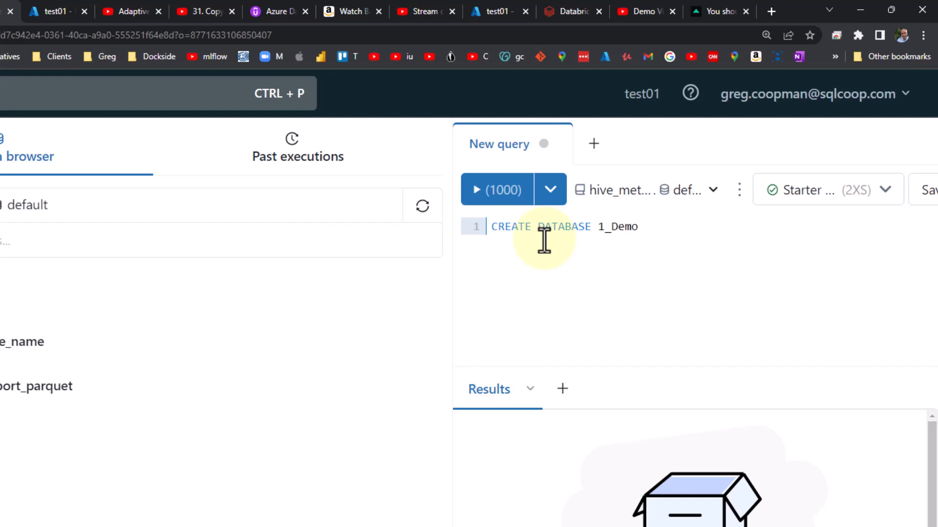
key(Return)
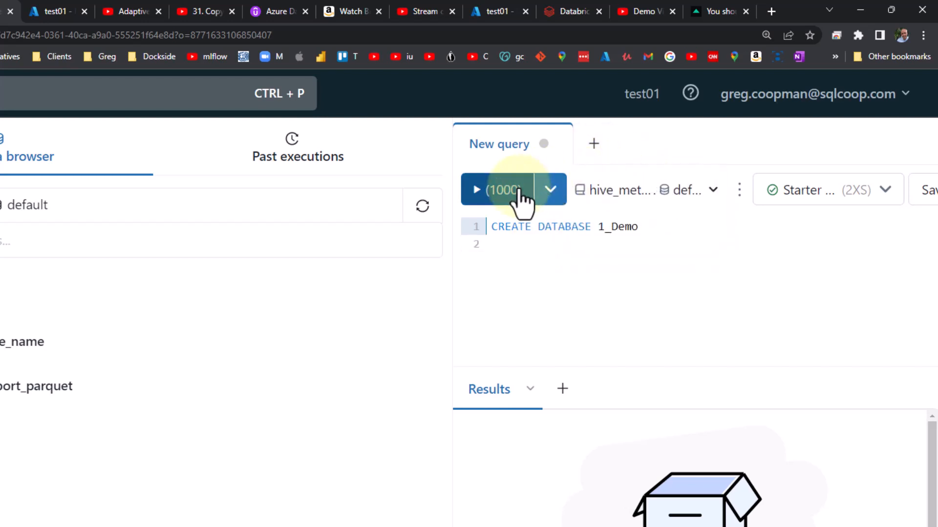
click(520, 193)
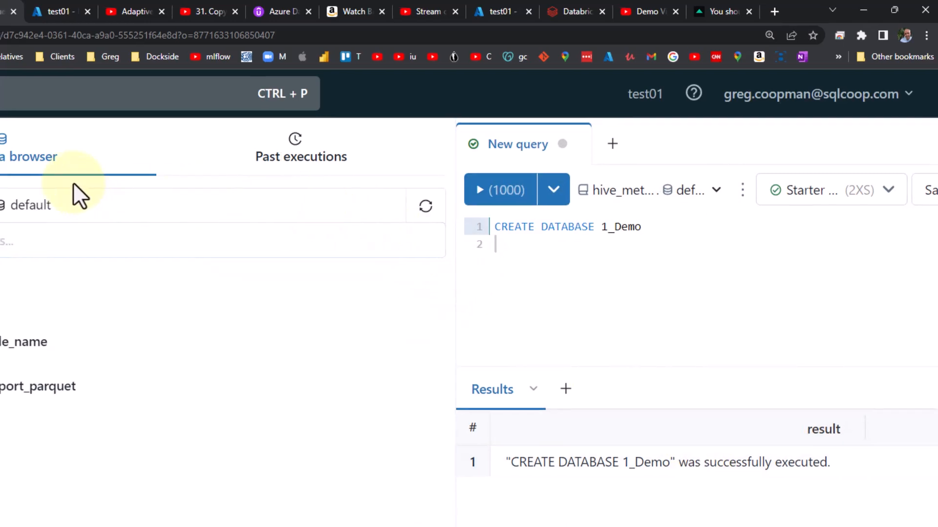
Switch the schema browser to the new 1_demo schema.
click(246, 216)
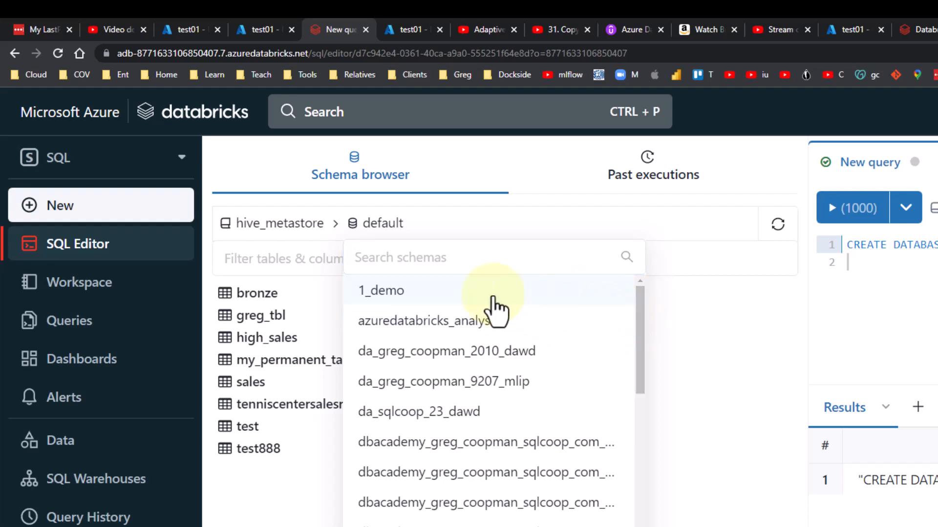
click(485, 292)
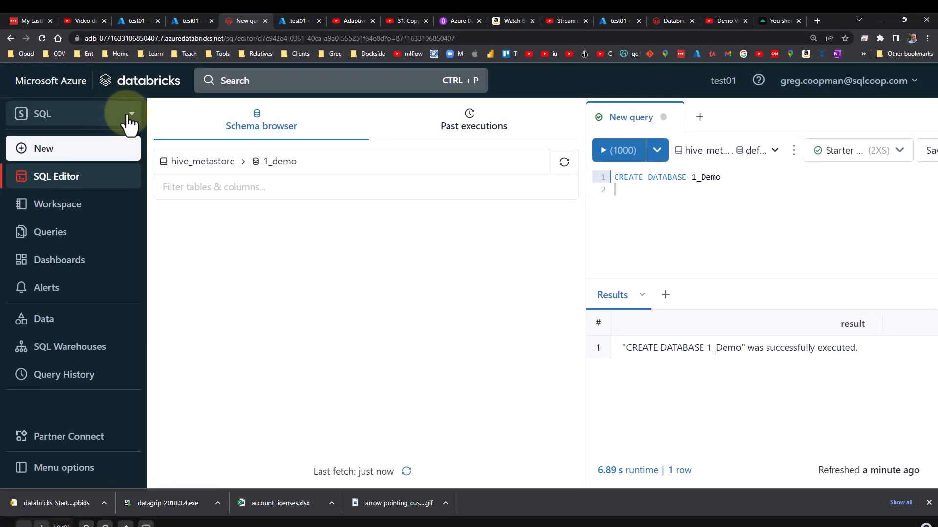
Start creating a table by uploading ActivityType.csv from the csv files folder.
click(104, 87)
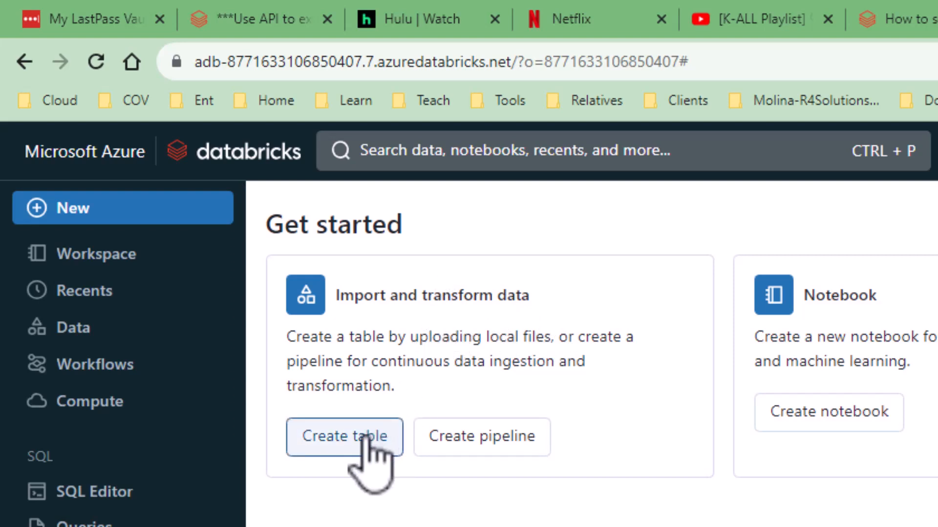
click(371, 464)
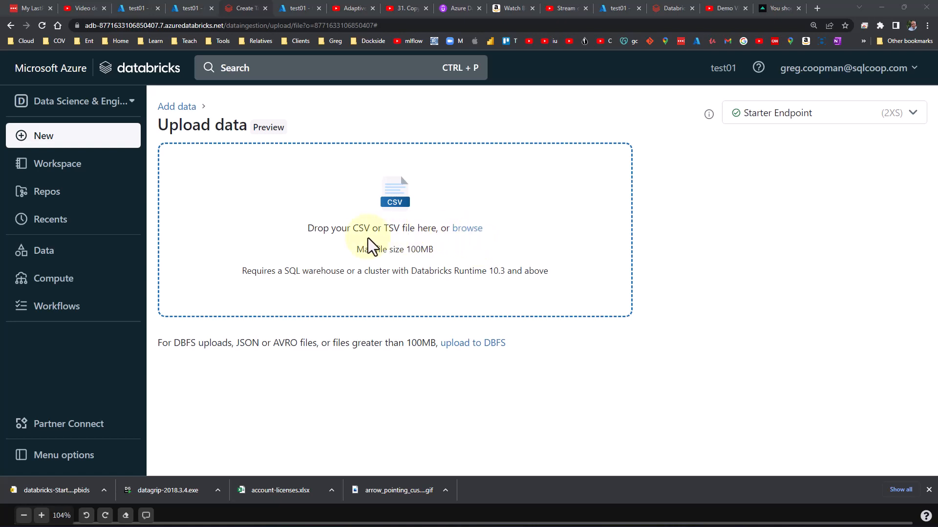
click(404, 236)
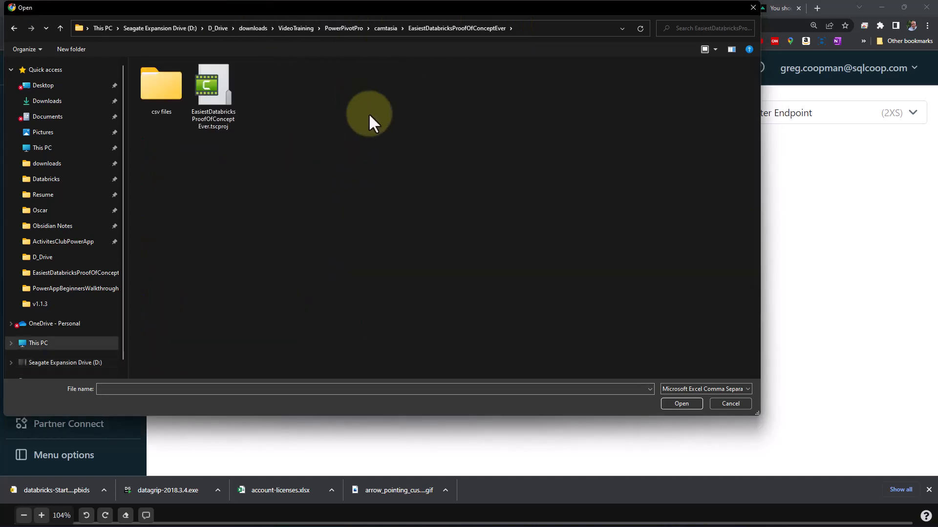
double_click(154, 95)
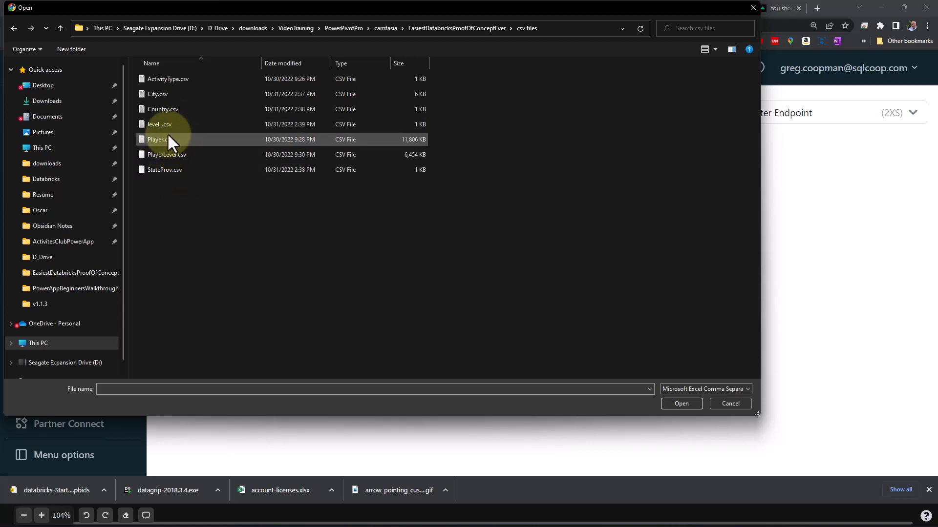
double_click(165, 79)
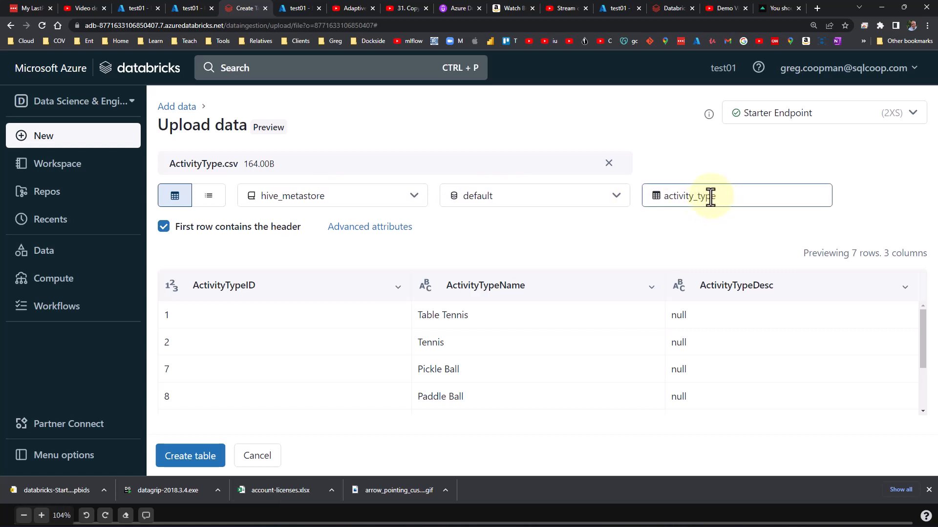
Set the upload's target schema to 1_demo.
click(614, 198)
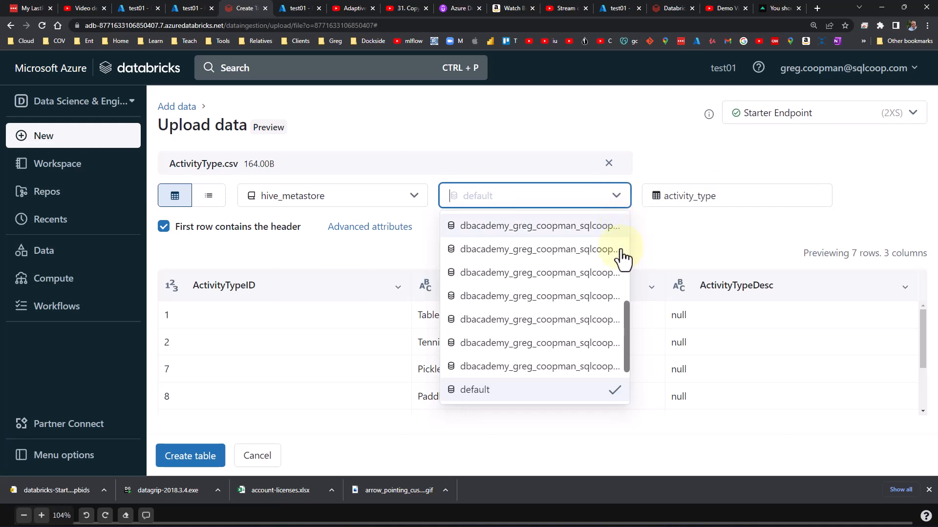
click(626, 323)
click(617, 198)
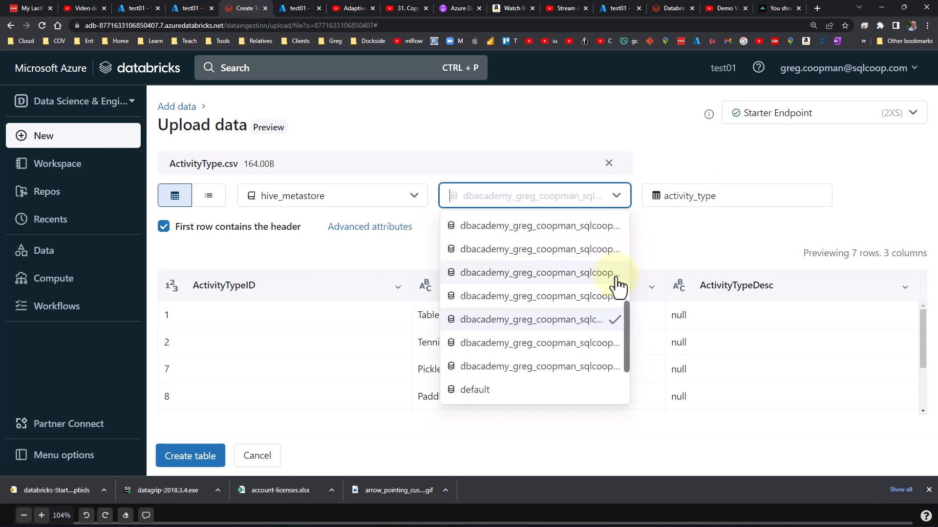
drag(625, 326, 631, 228)
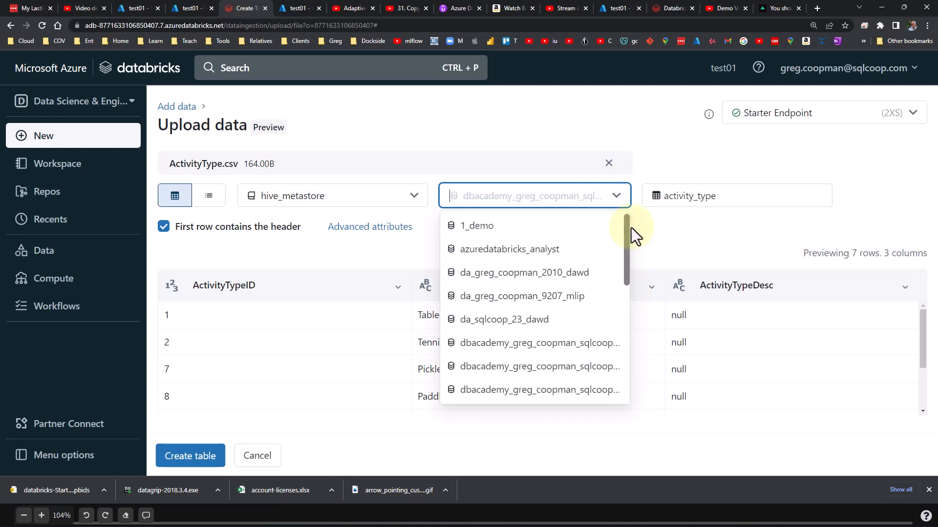
click(492, 225)
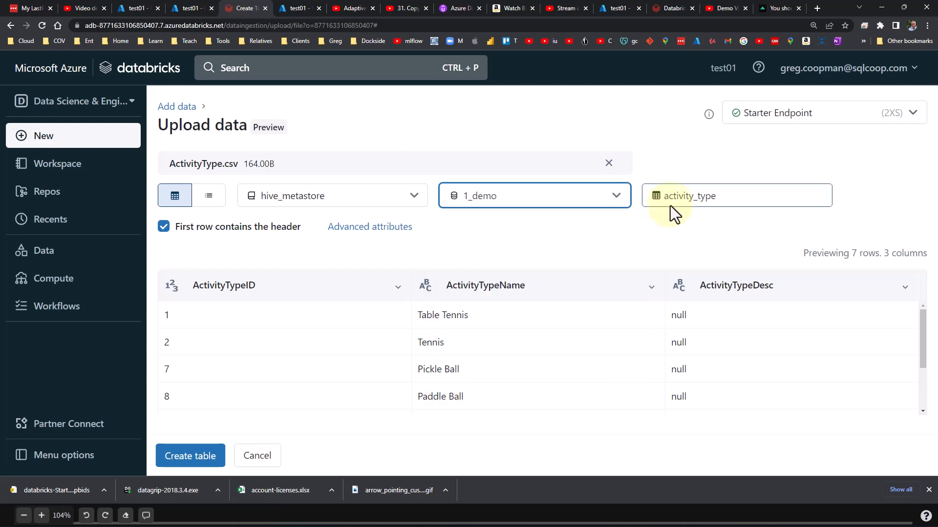
Rename the new table as activitytype.
click(691, 196)
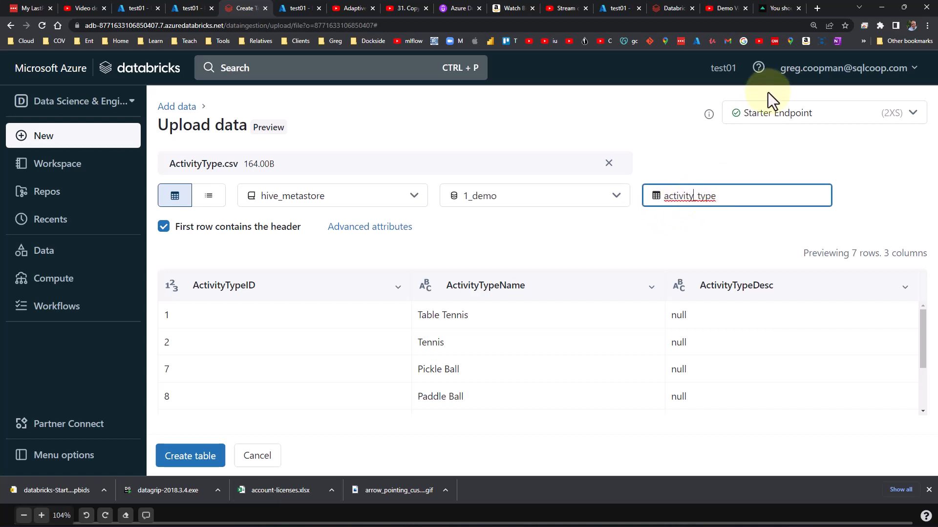
key(Delete)
key(Delete)
text(T)
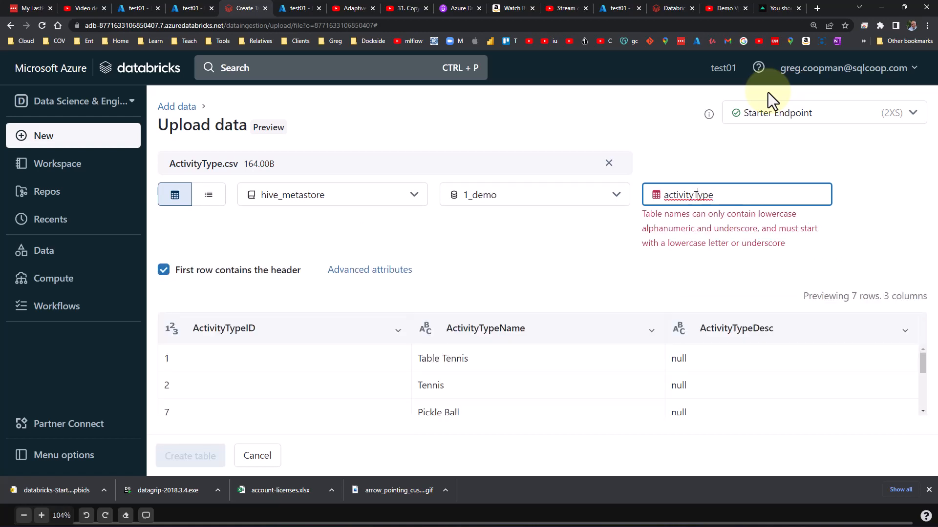
key(Delete)
text(t)
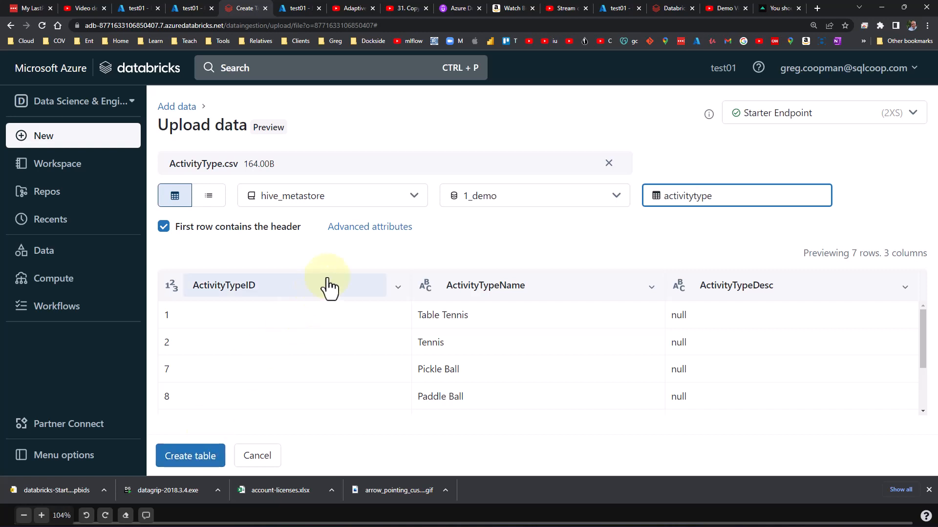
Review the advanced attributes of the upload and create the activitytype table.
click(364, 232)
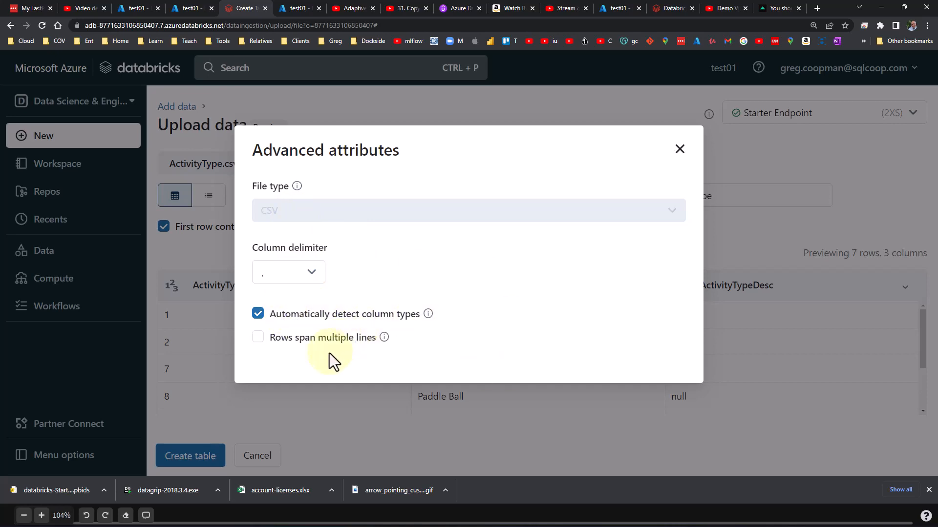
click(679, 149)
click(203, 462)
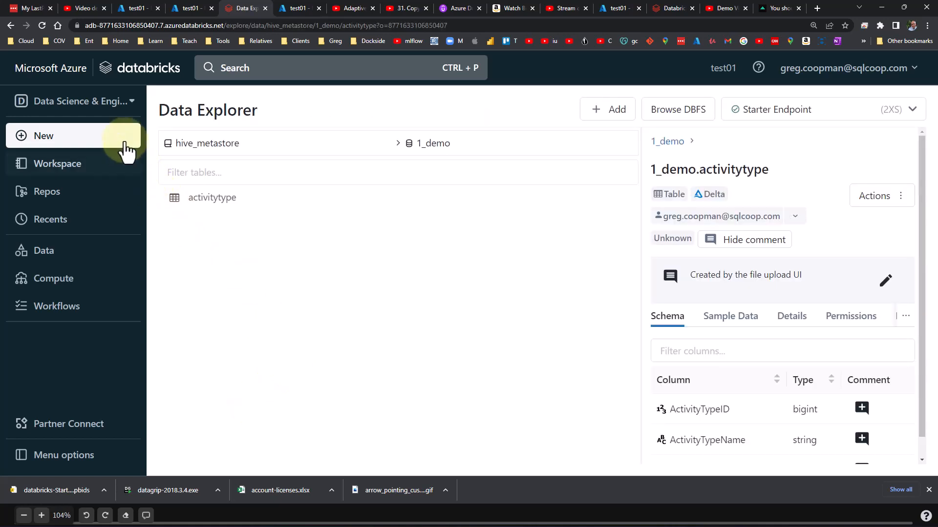
Duplicate the browser tab and switch the copy to the SQL persona's SQL Editor.
right_click(239, 9)
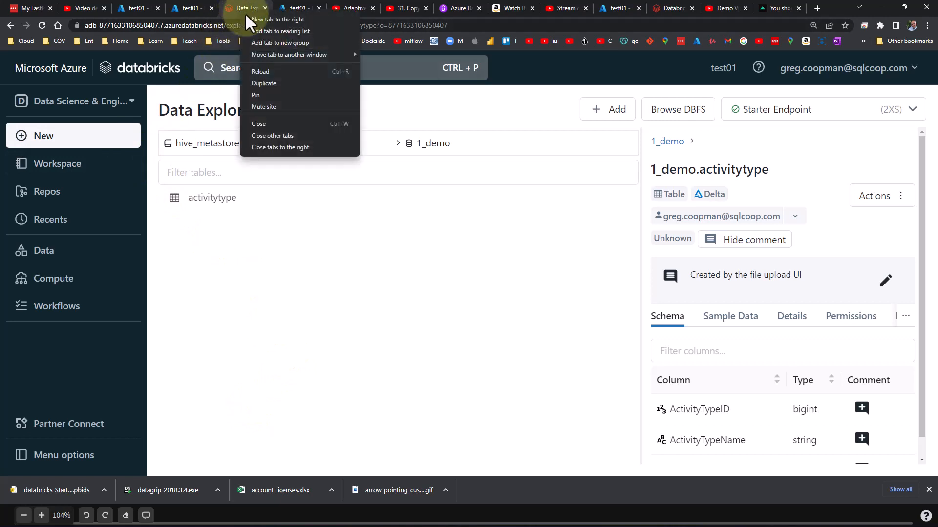
click(257, 81)
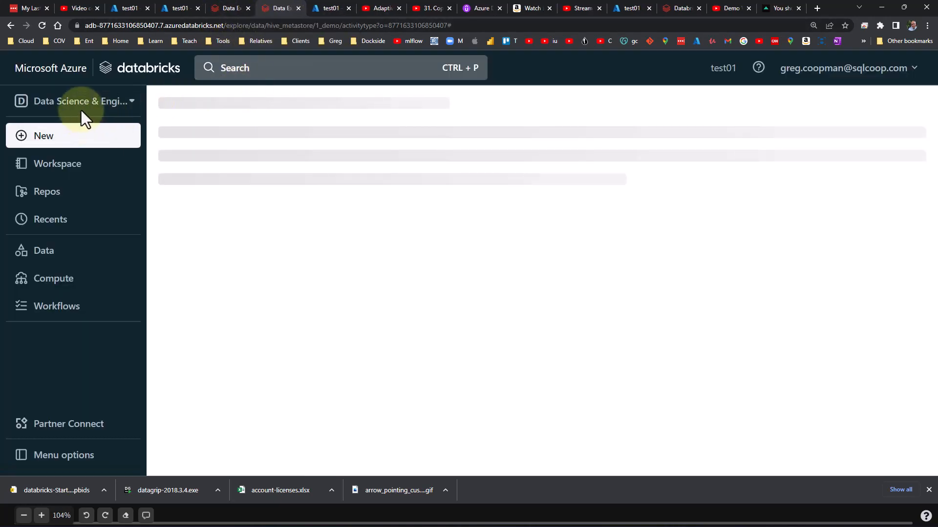
click(80, 107)
click(69, 201)
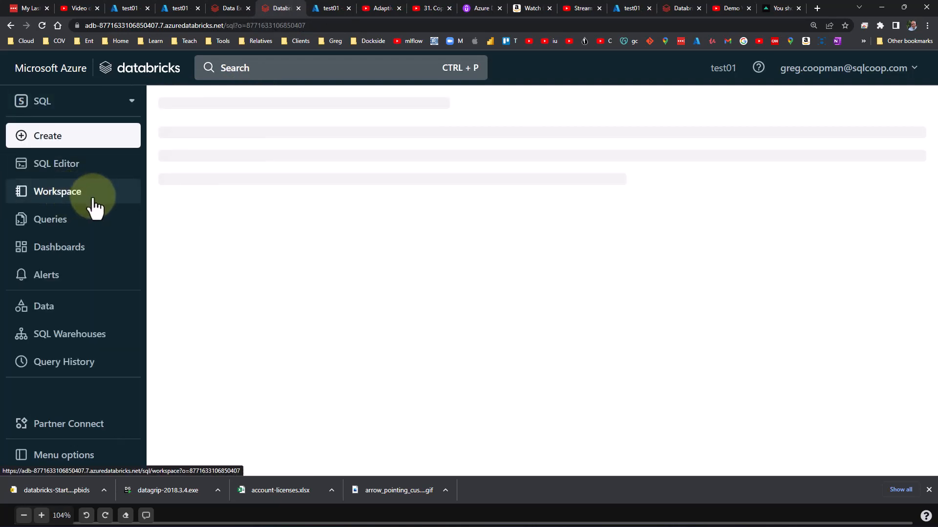
click(83, 168)
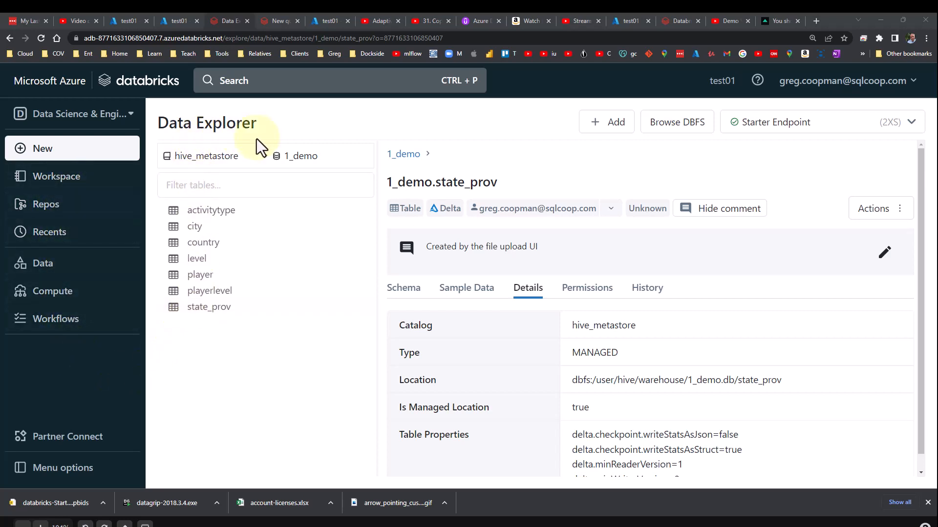
Examine the 1_demo schema's tables and details in the SQL Data Explorer and return to the SQL Editor.
click(42, 266)
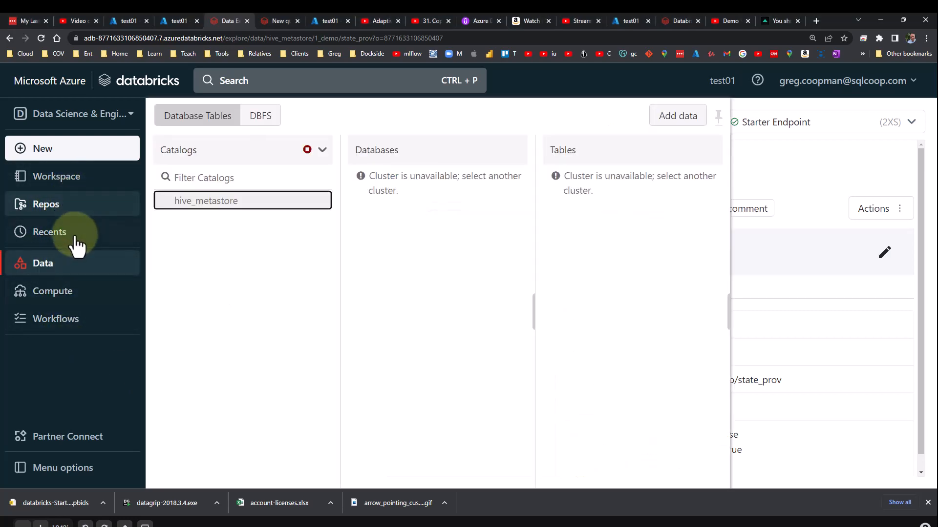
click(114, 123)
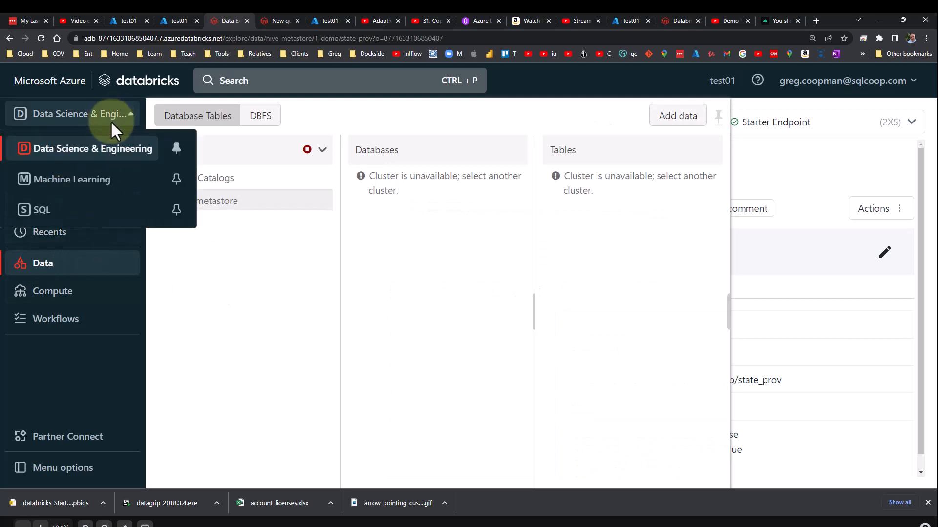
click(86, 211)
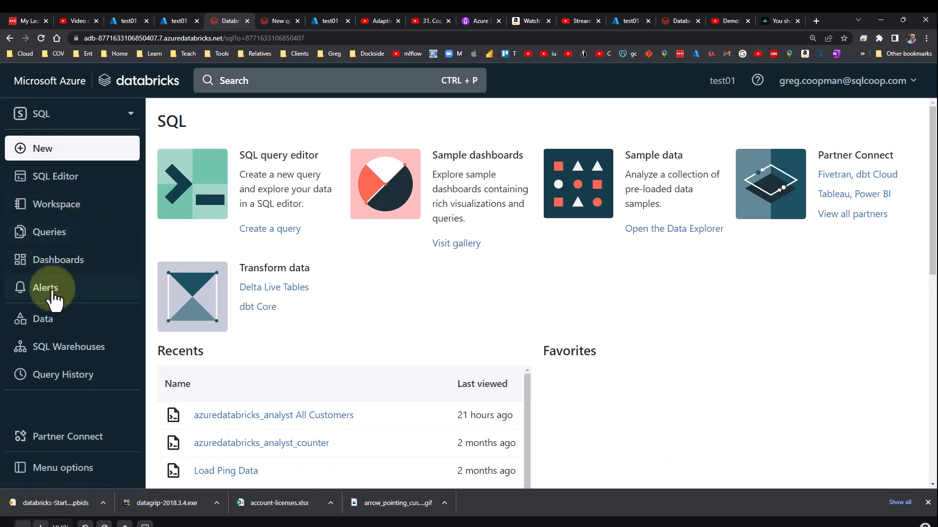
click(48, 325)
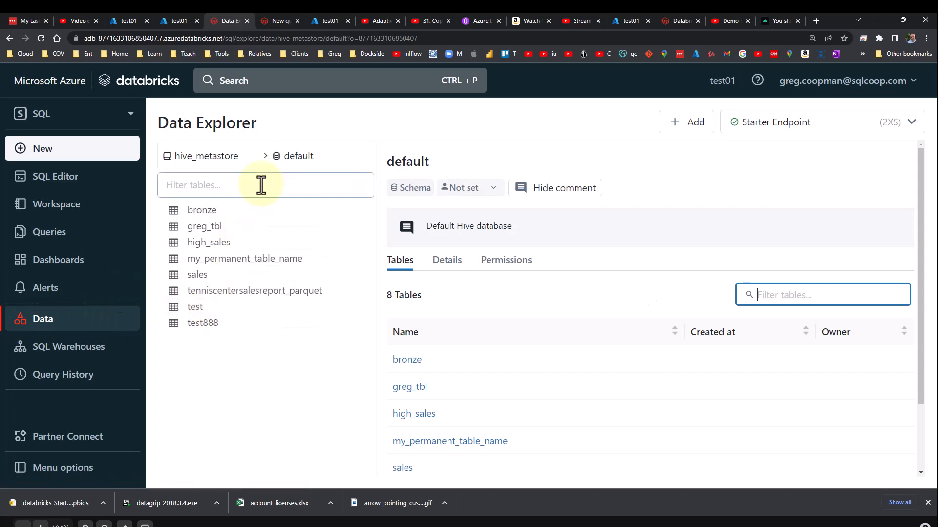
click(295, 157)
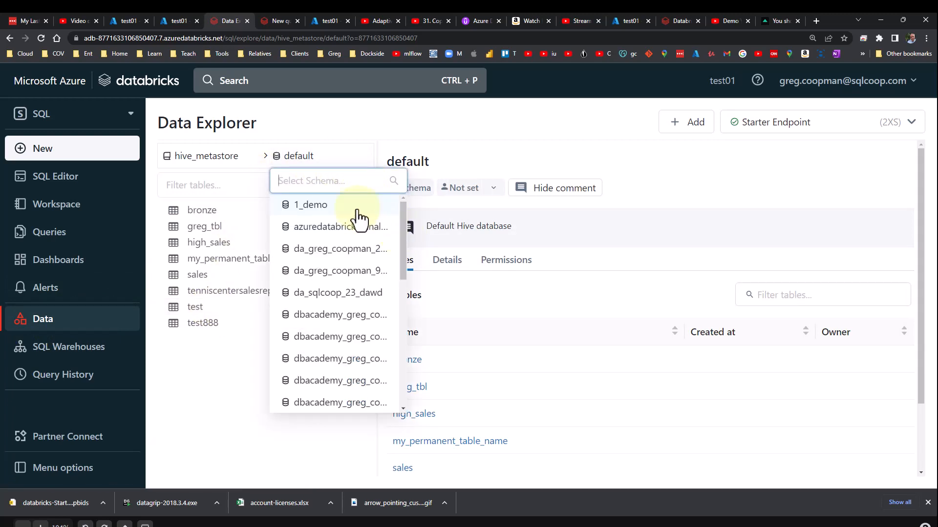
click(339, 206)
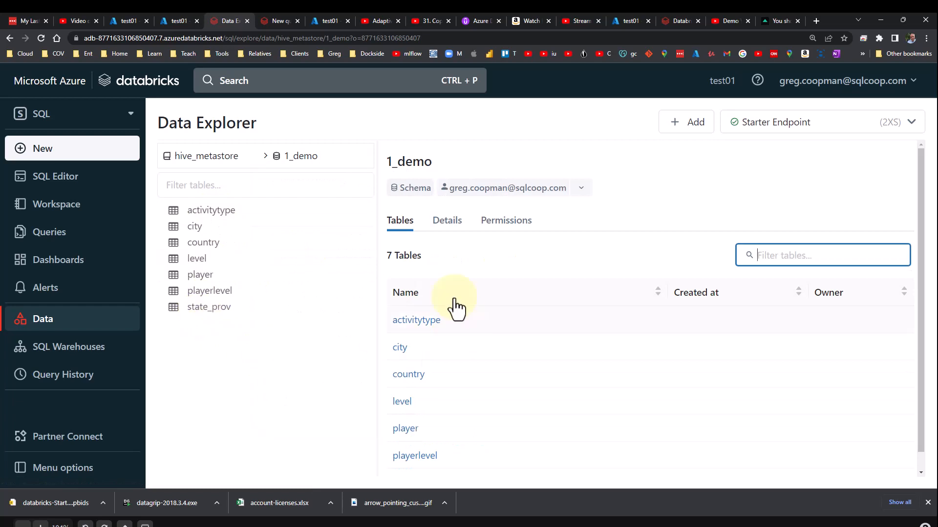
click(446, 230)
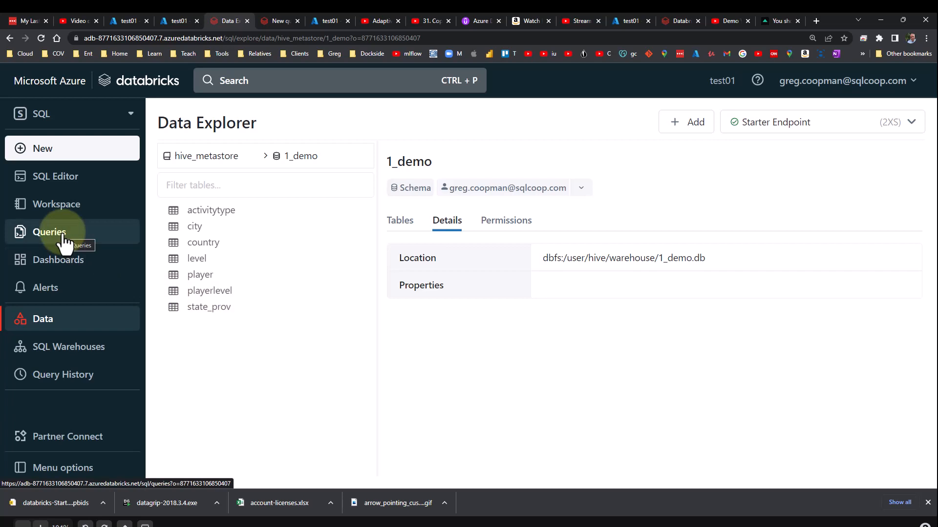
click(70, 182)
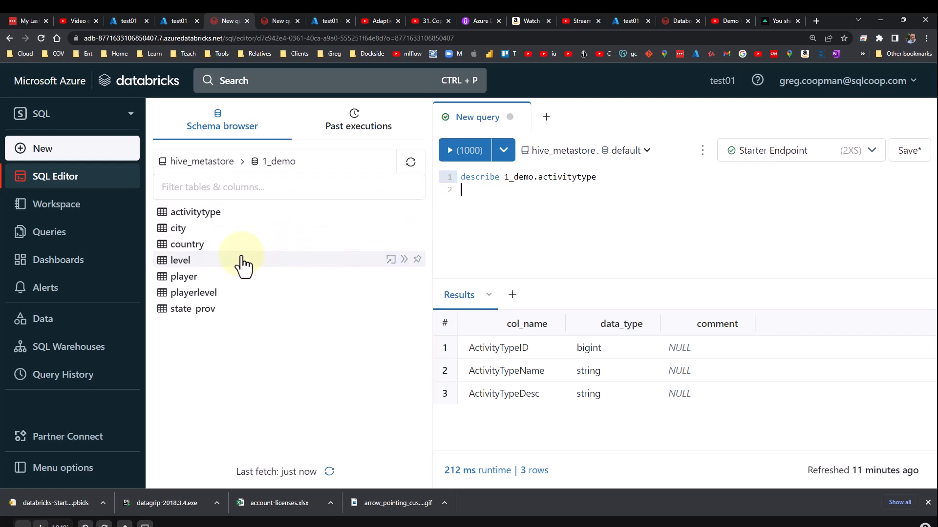
Inspect the player table's columns, then open it in the Data Explorer under the 1_demo schema and browse its sample data.
click(210, 281)
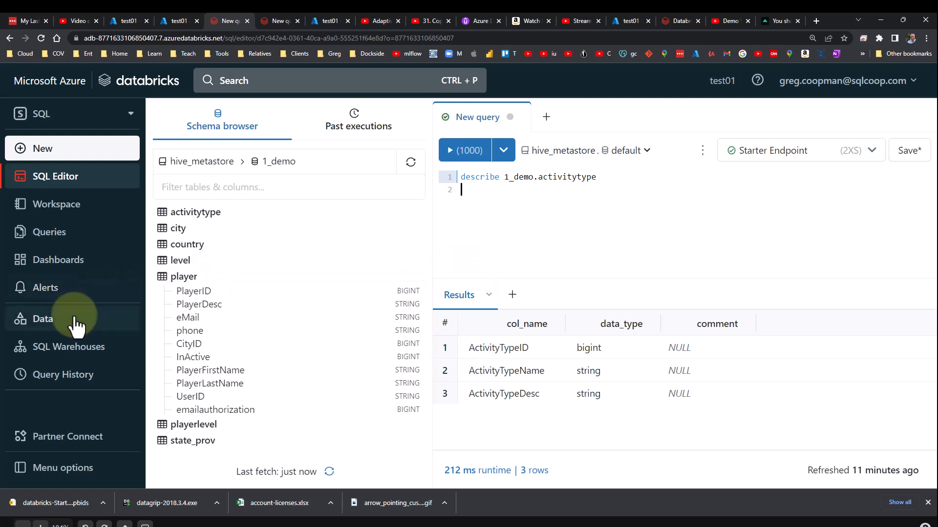
click(105, 318)
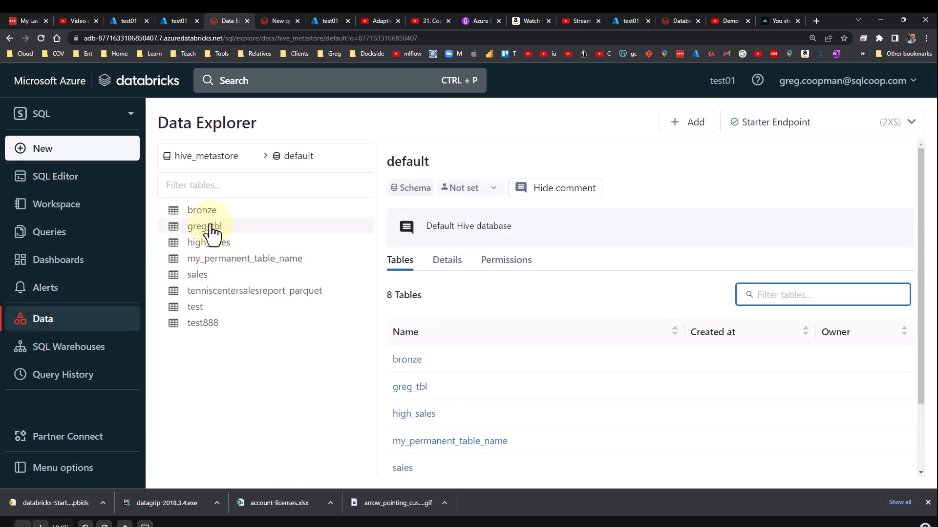
click(299, 162)
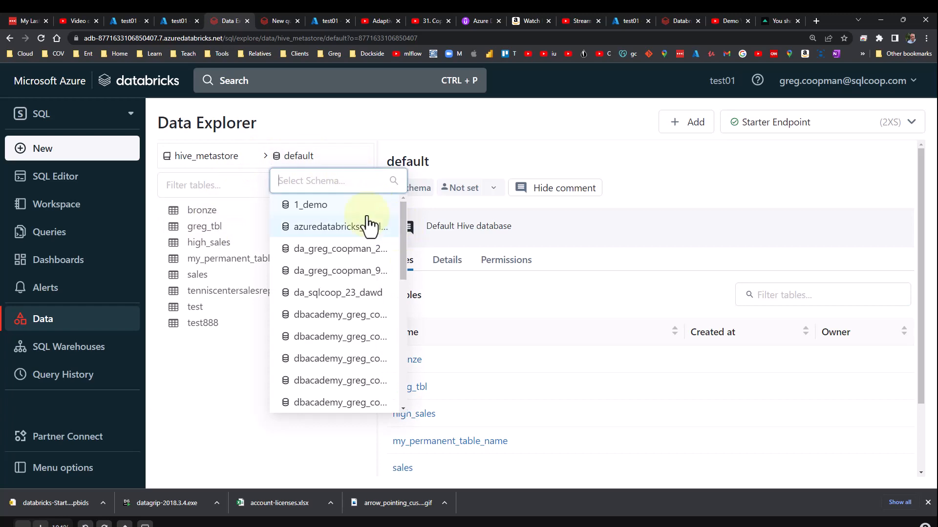
click(324, 214)
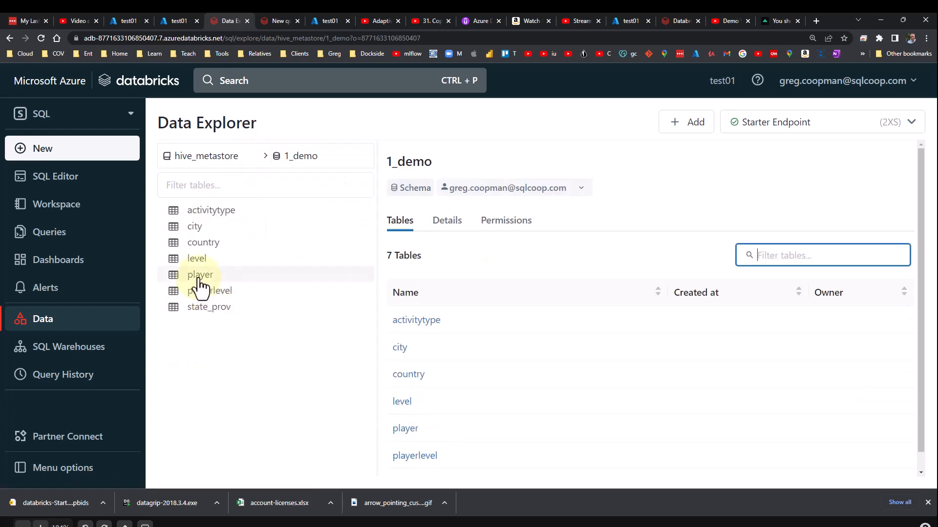
click(199, 276)
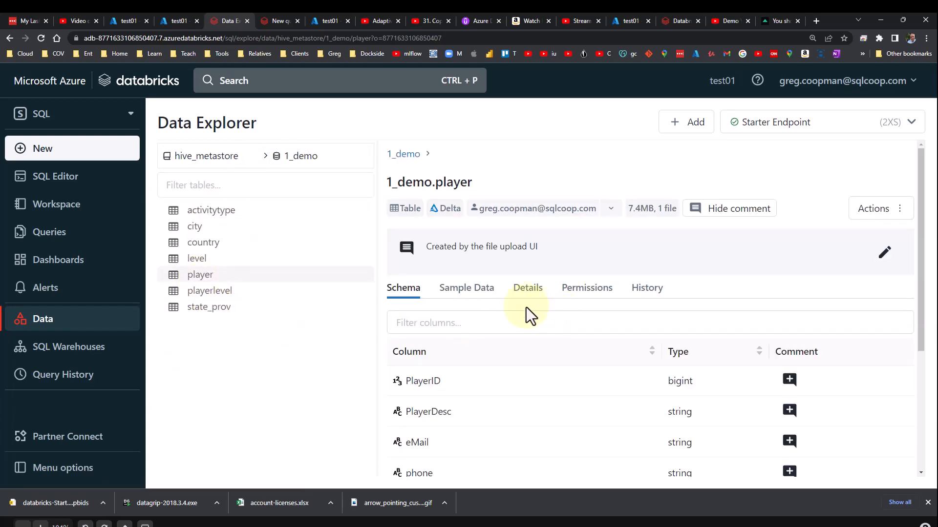
click(478, 299)
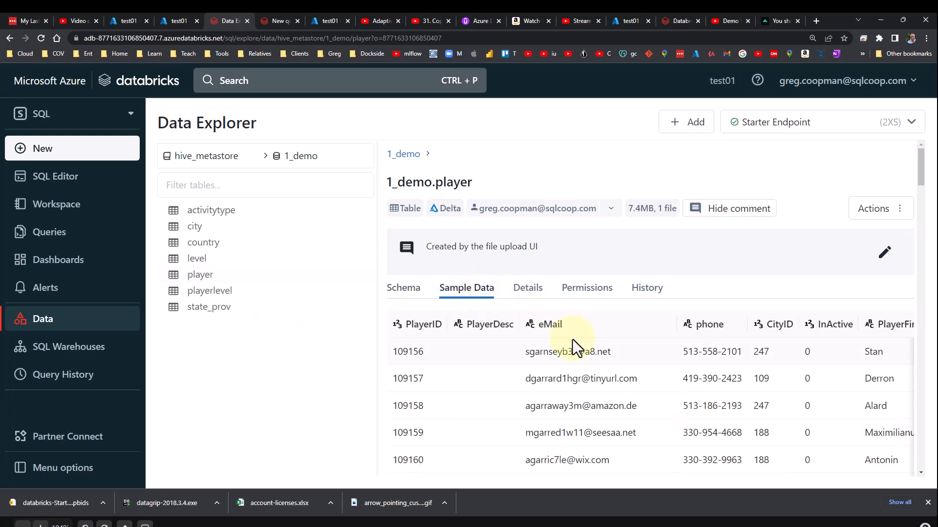
scroll(575, 338, down, 1)
scroll(574, 338, down, 2)
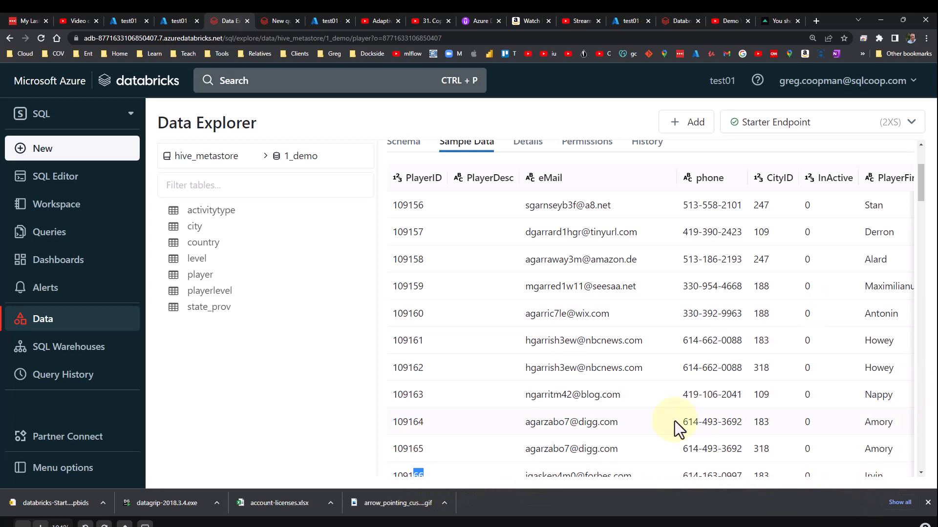
Browse the sample data of the city and playerlevel tables, then return to the SQL Editor.
click(209, 229)
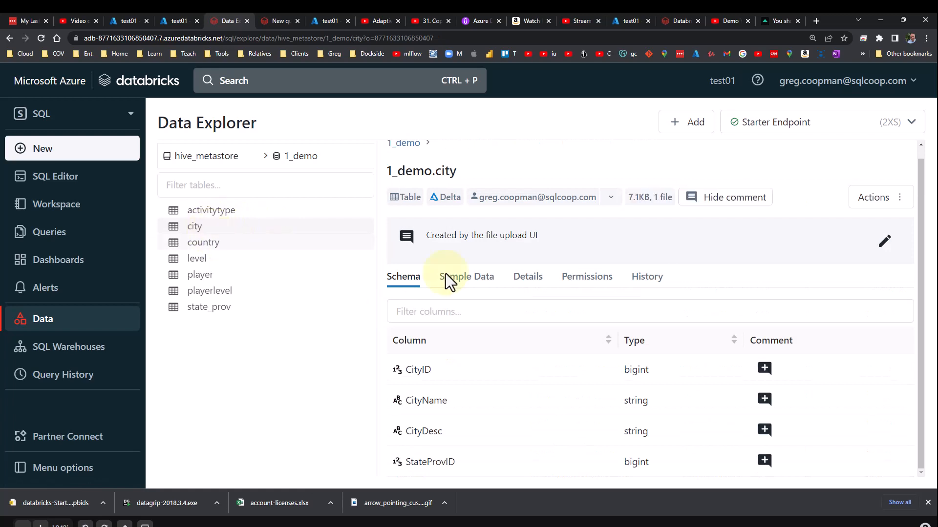
click(462, 282)
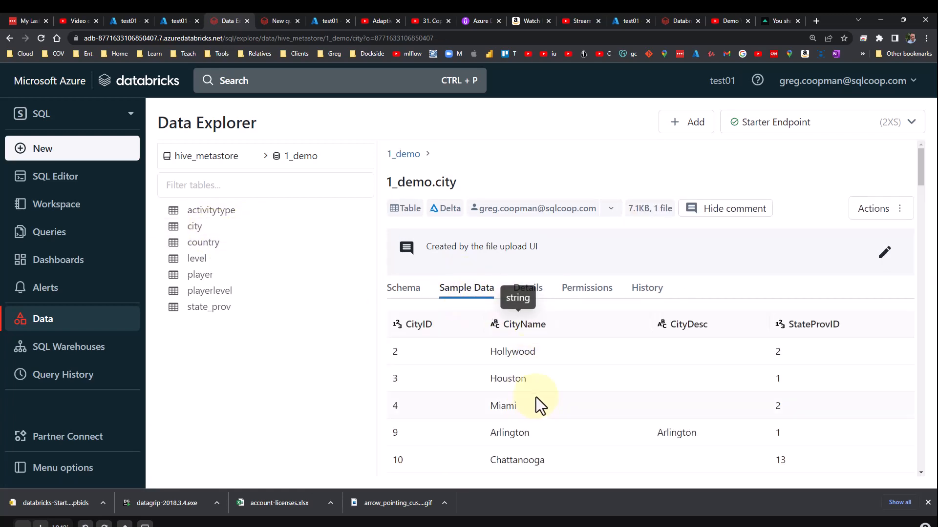
click(199, 283)
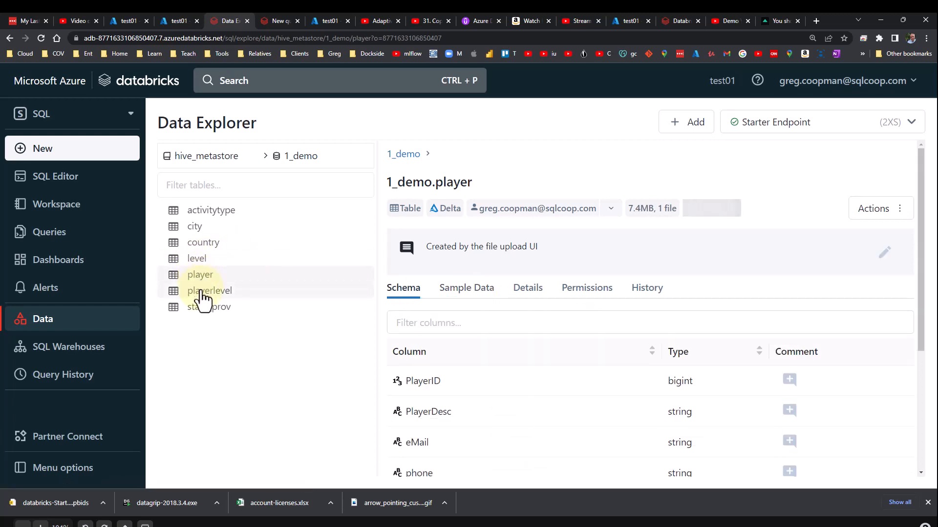
click(202, 297)
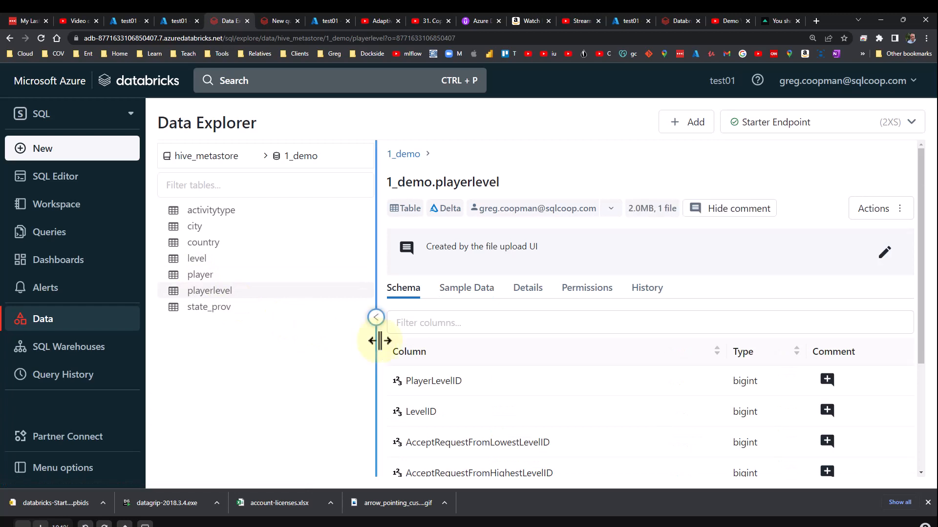
click(478, 292)
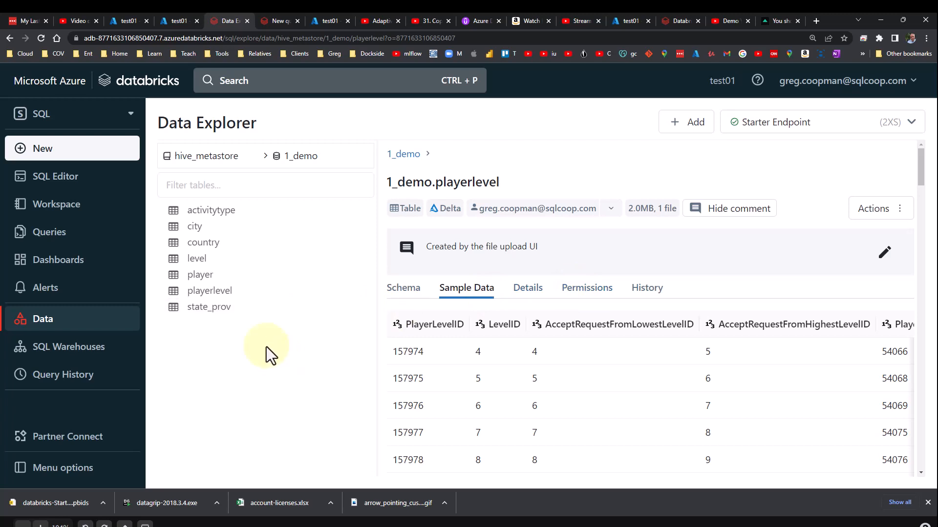
click(62, 181)
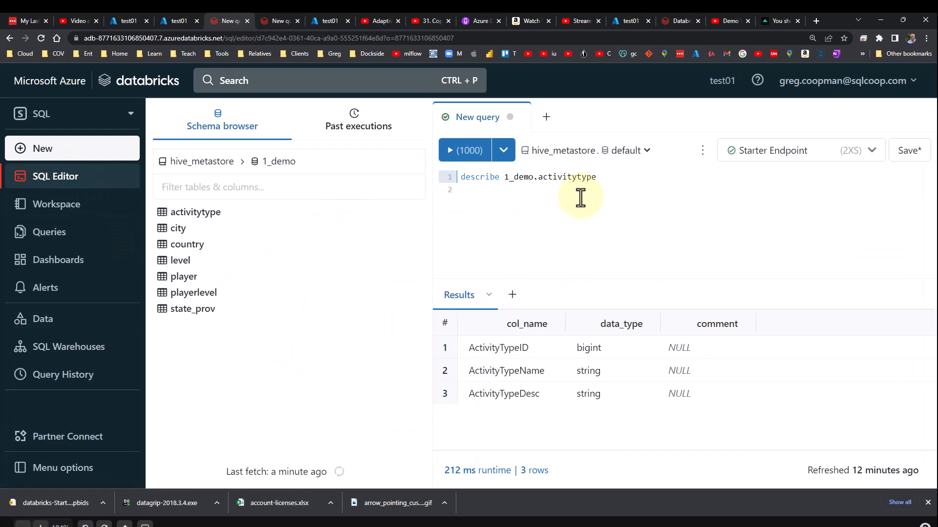
Replace the query text with select count(*) from 1_demo.player.
drag(628, 178, 448, 179)
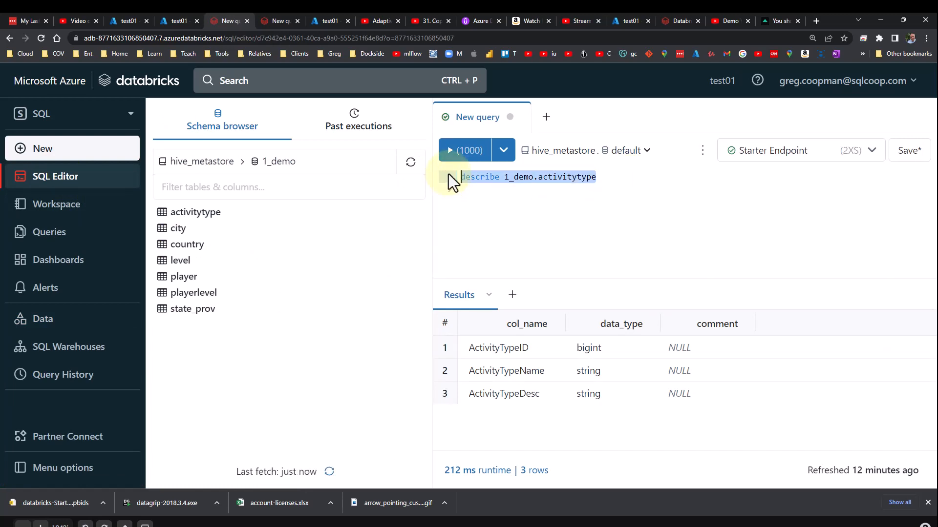
text(selec tocu)
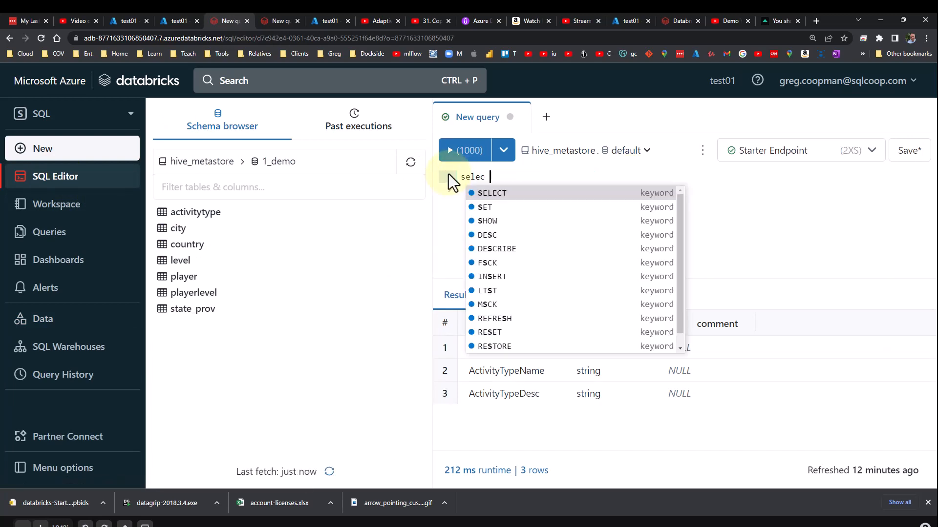
key(BackSpace)
key(BackSpace)
key(BackSpace)
key(BackSpace)
key(BackSpace)
text(t coount)
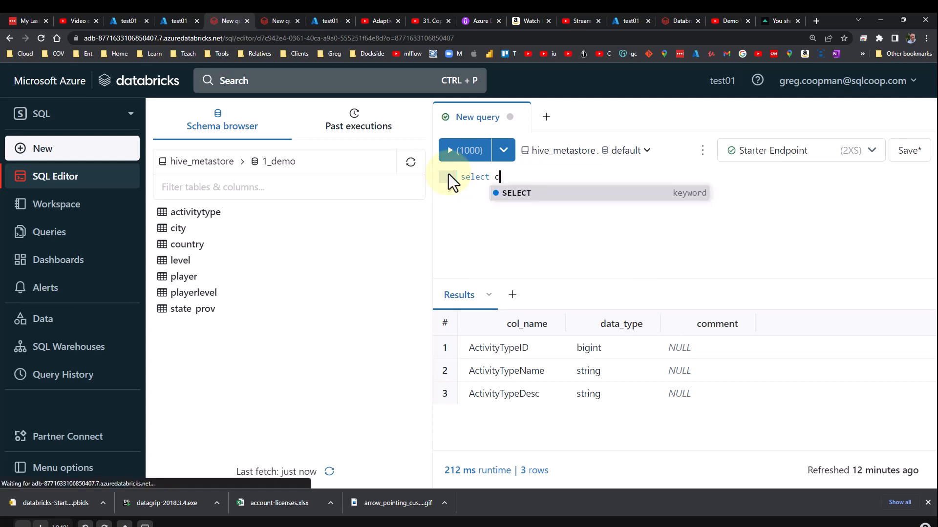
key(BackSpace)
key(BackSpace)
key(BackSpace)
key(BackSpace)
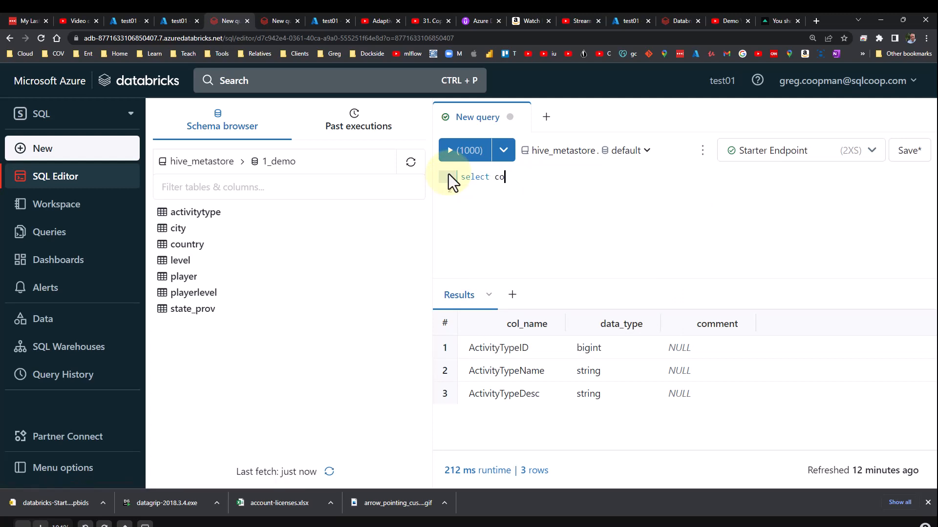
text(unt(*)
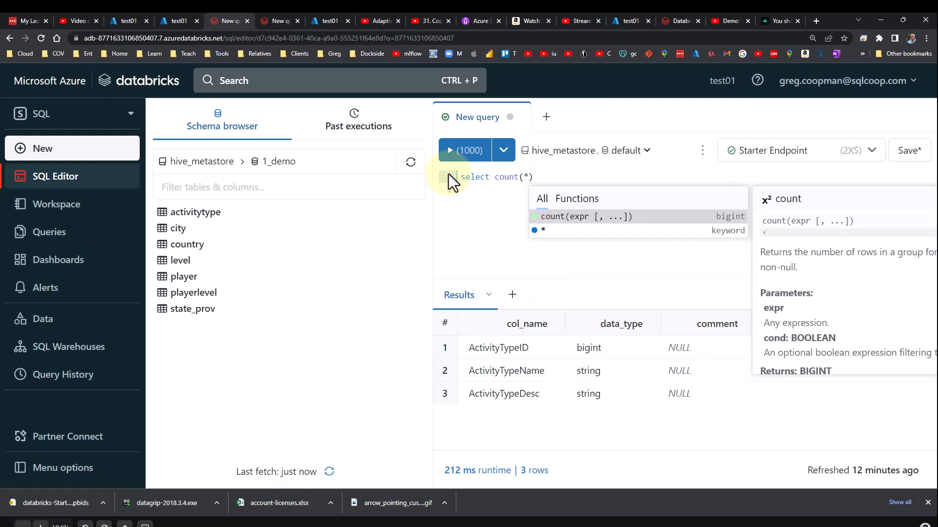
text() from )
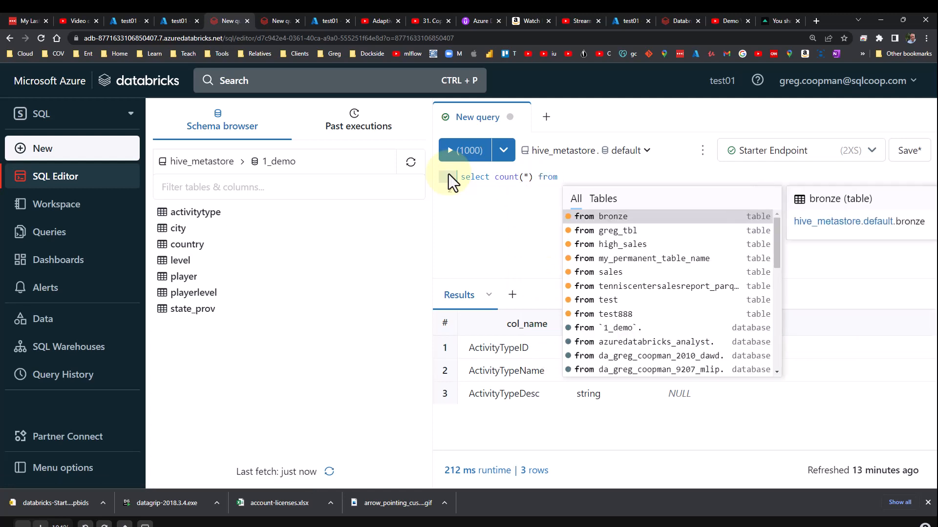
text(1_dem.)
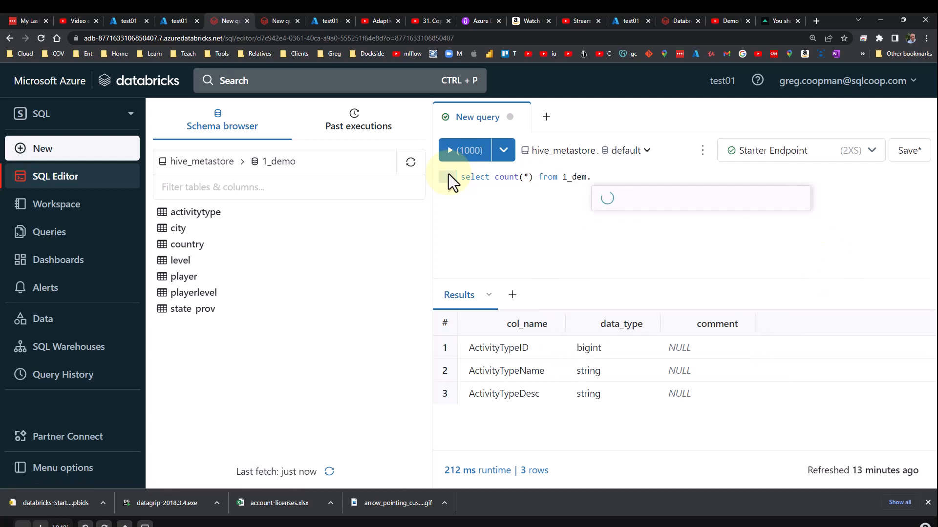
key(BackSpace)
text(o)
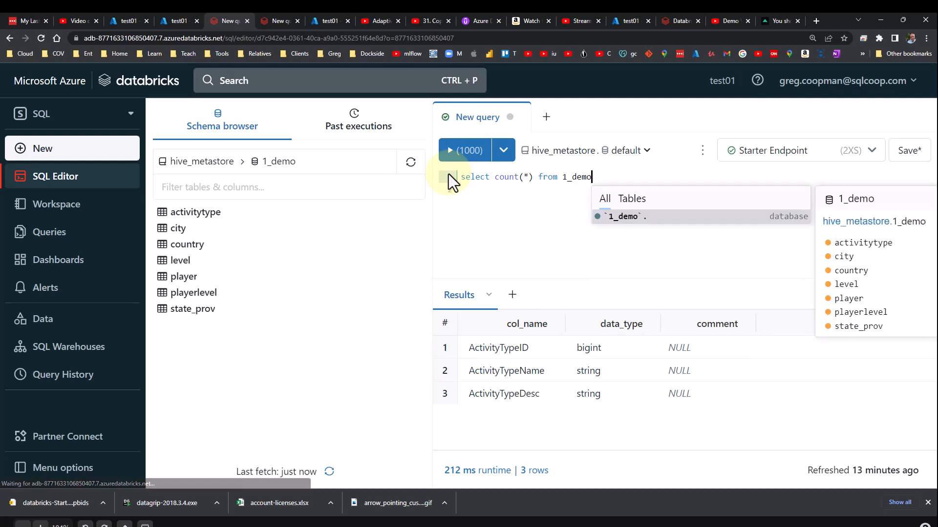
text(.p)
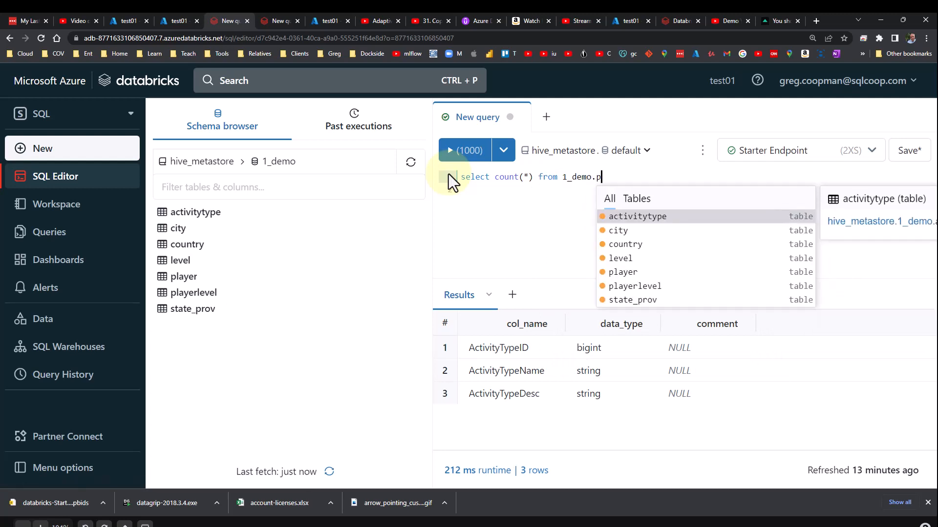
text(layer)
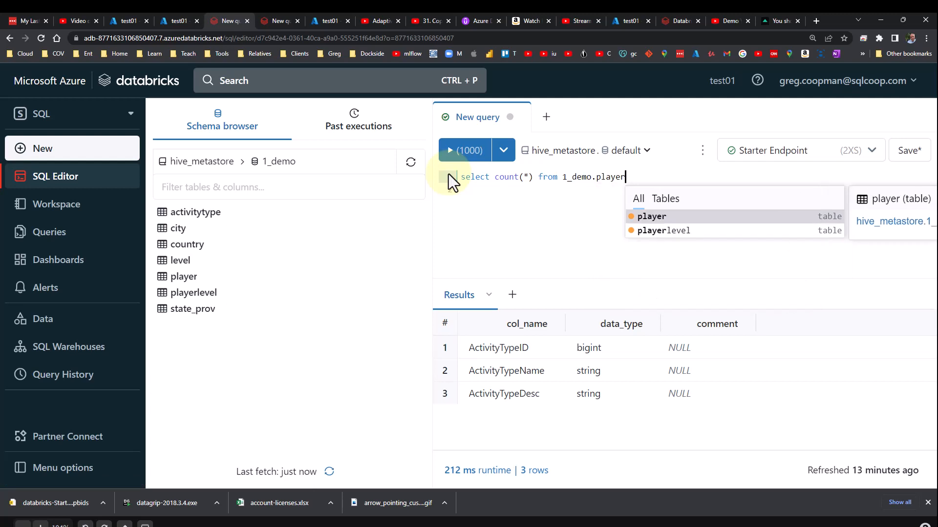
Add a second line select count(*) from 1_demo.playerlevel and try to run the whole script.
key(Return)
key(Return)
text(select )
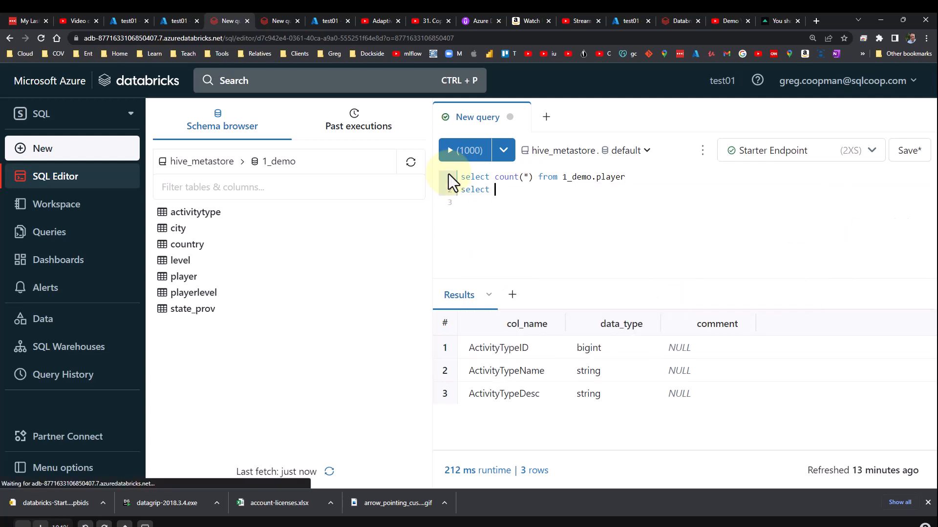
text(count(*) f)
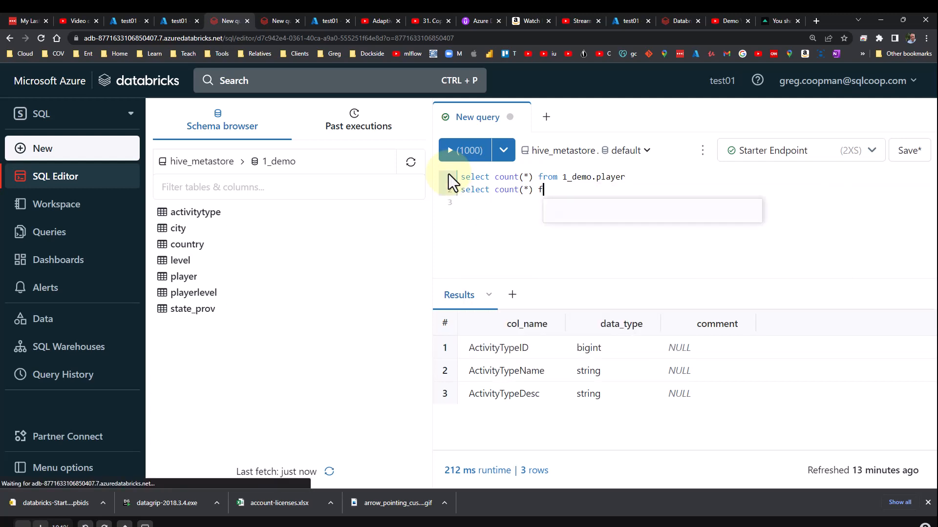
text(rom 1)
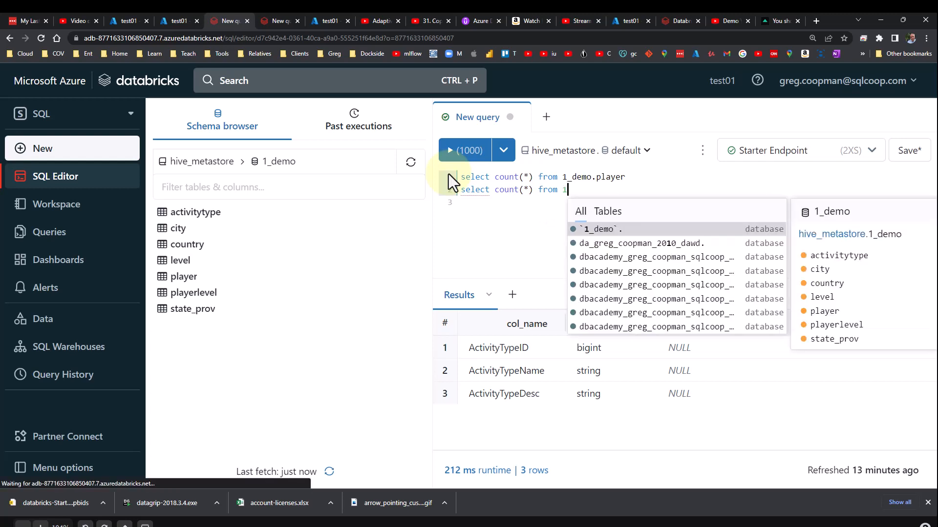
text(_demo.)
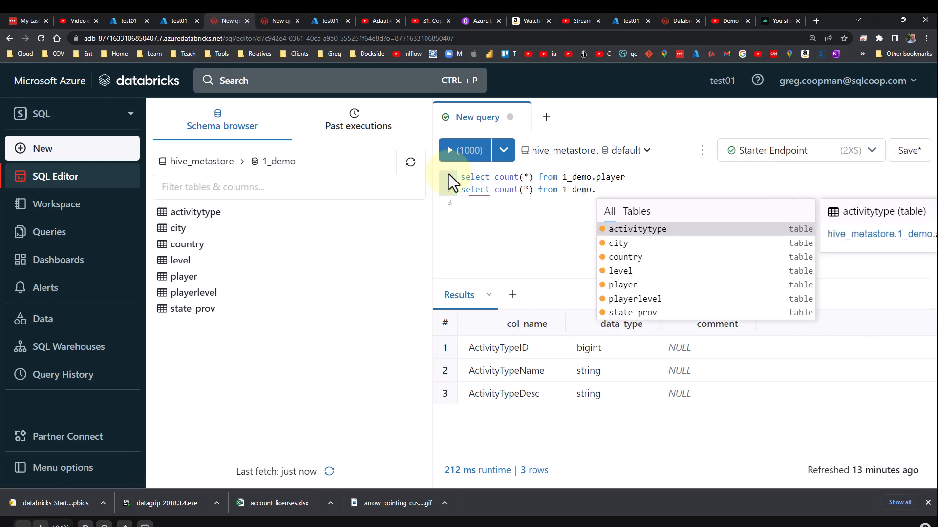
text(playerle)
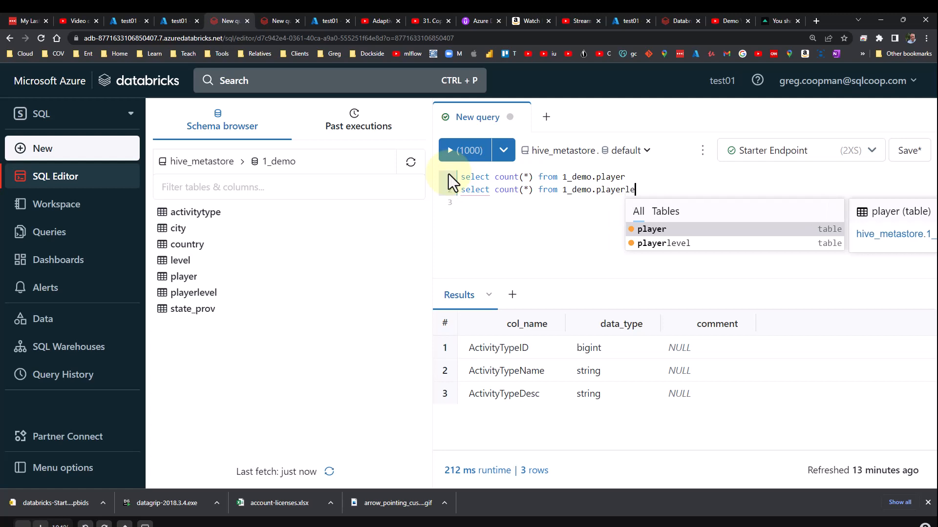
text(vel)
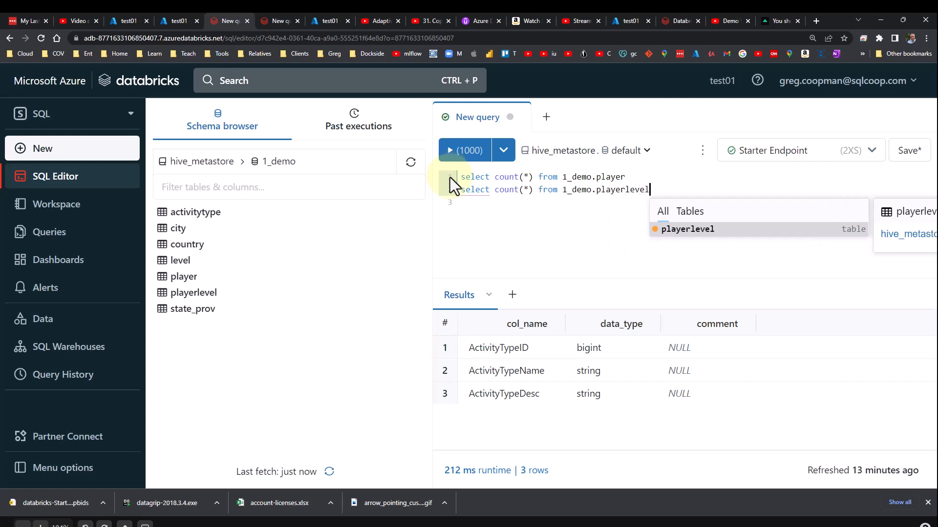
click(482, 211)
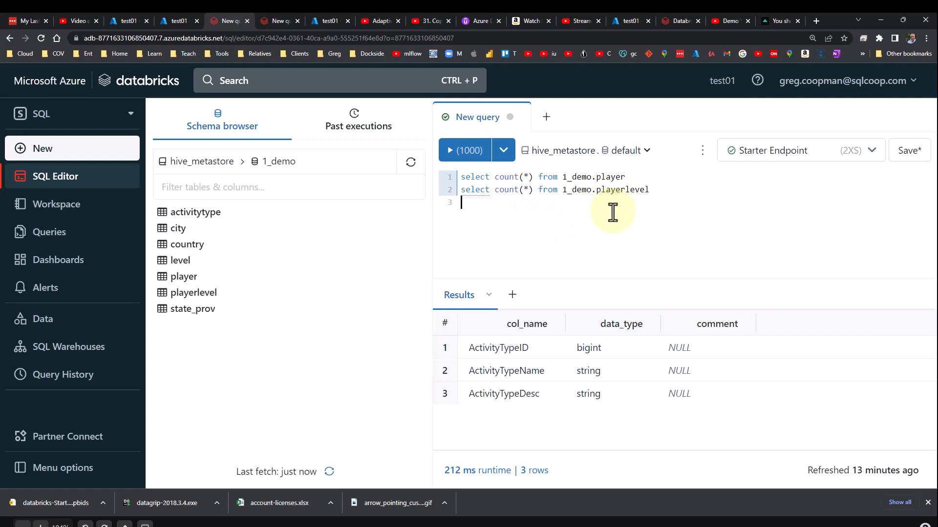
click(469, 152)
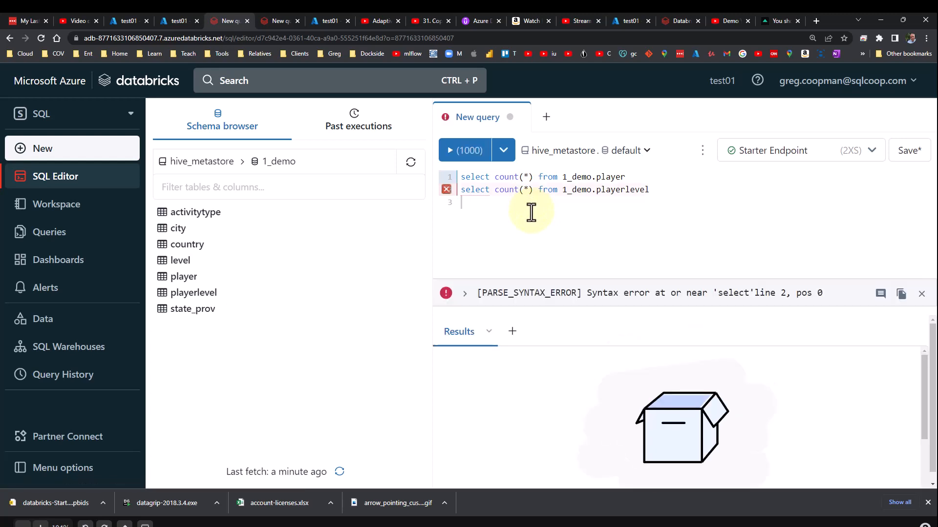
Run each count query on its own by selecting its line and executing only the selection.
drag(629, 177, 451, 173)
click(468, 154)
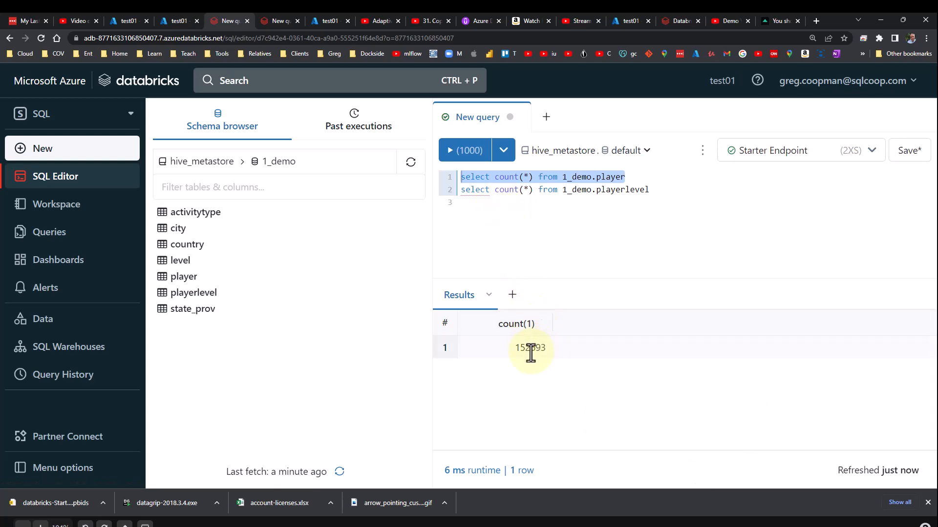
drag(651, 201, 456, 190)
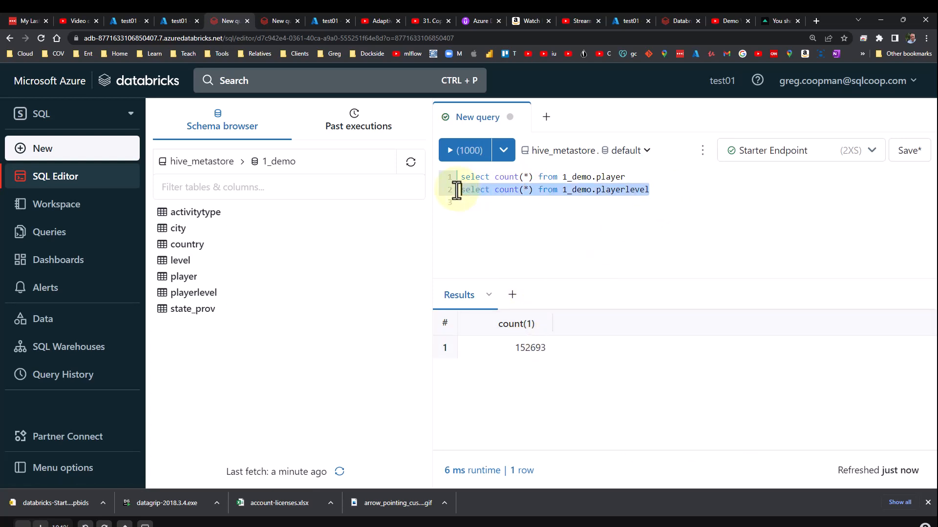
click(465, 155)
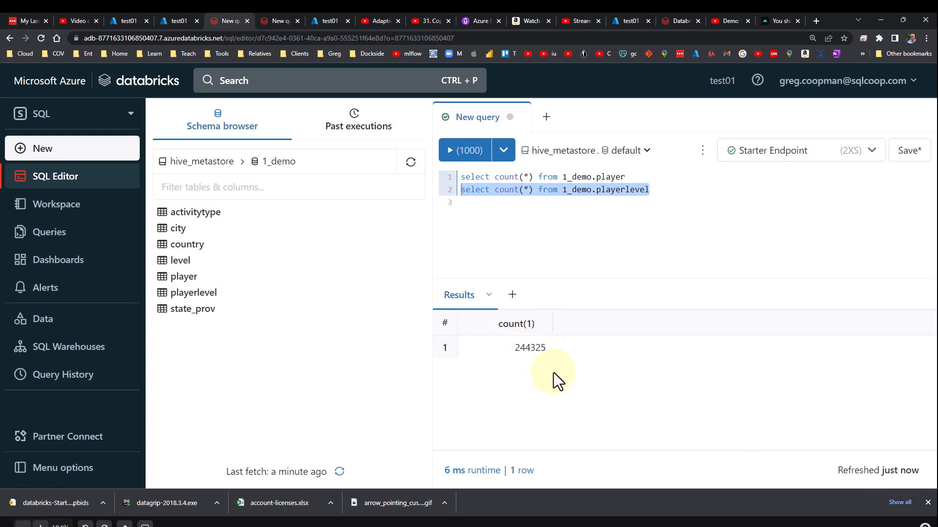
click(634, 253)
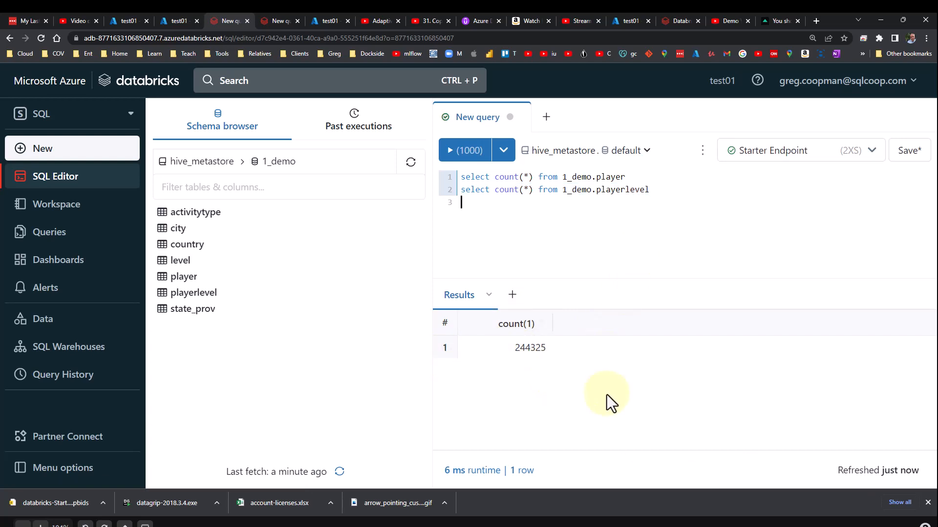